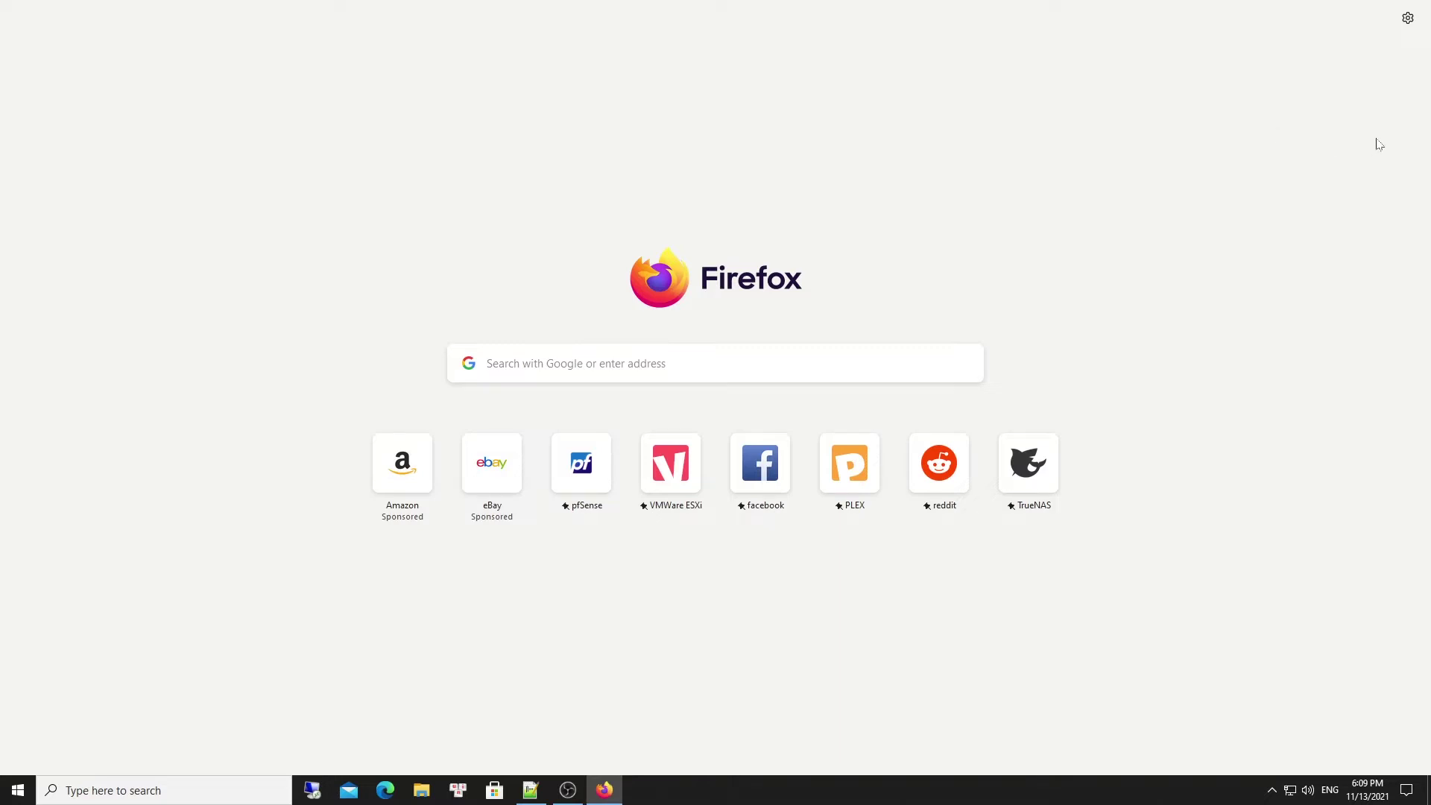
- Open the TrueNAS web interface from its Firefox shortcut and display the alerts list
click(1028, 464)
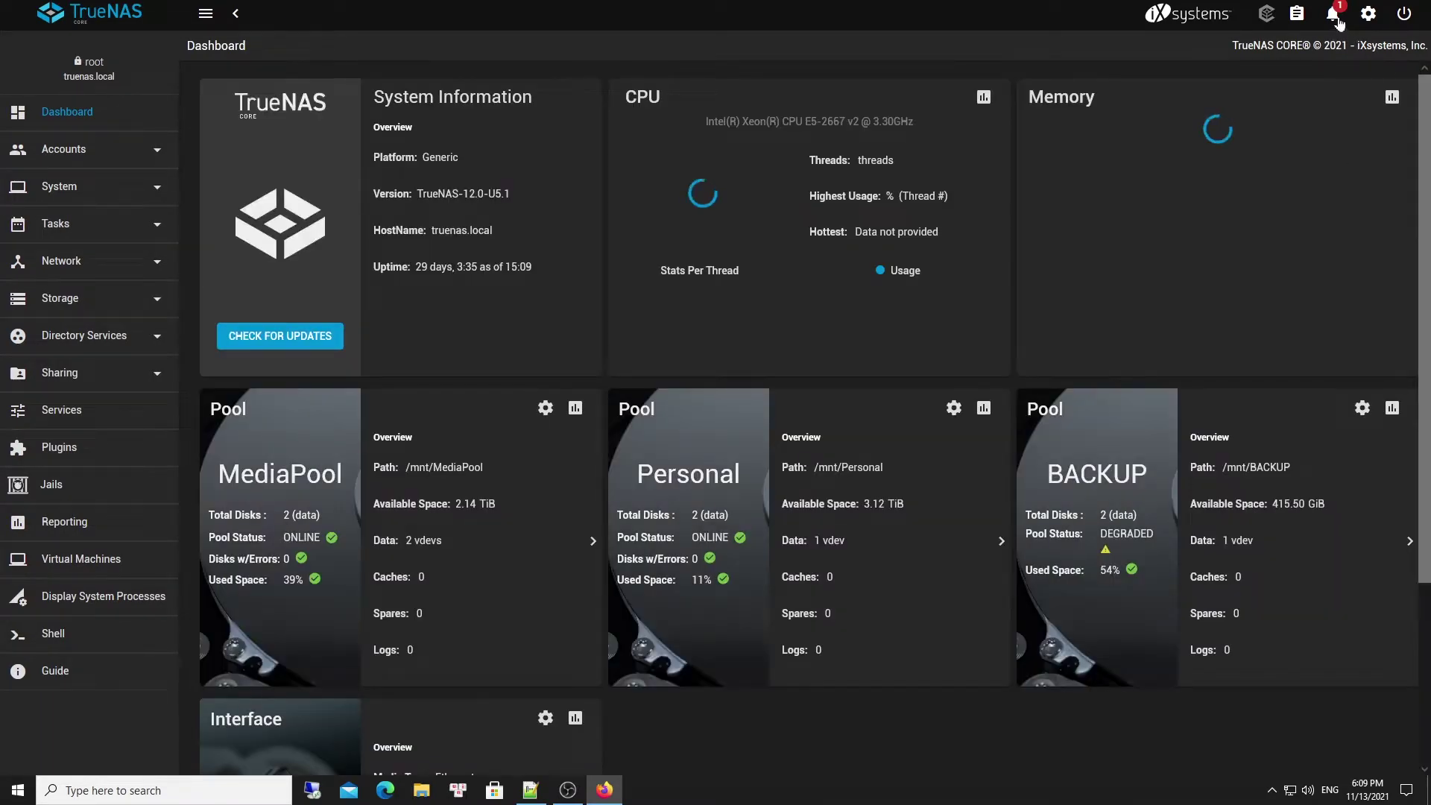
click(1333, 14)
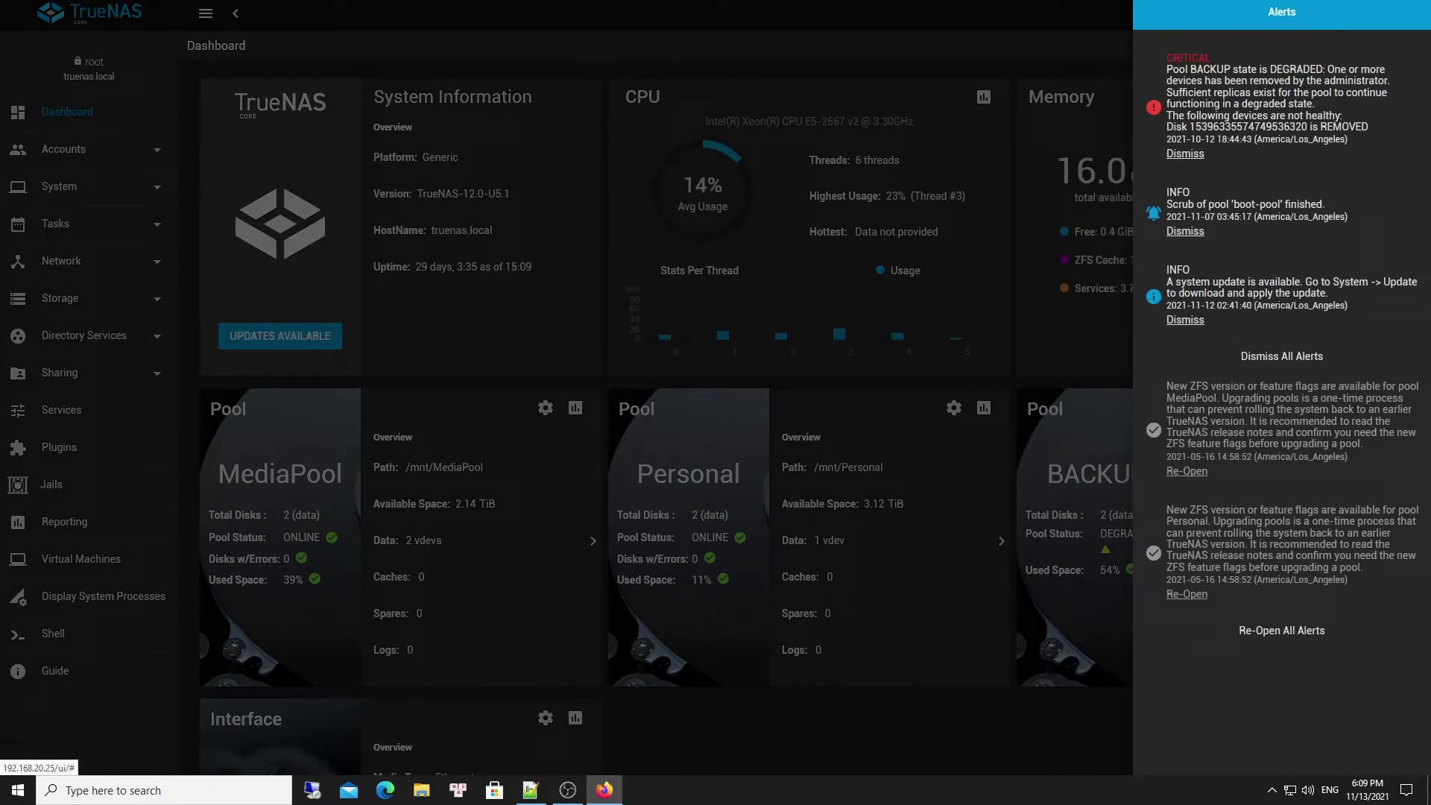
- Review the critical BACKUP DEGRADED alert and its disk-removal date, then show BACKUP's degraded mirror with only da3
click(401, 272)
drag(387, 267, 574, 300)
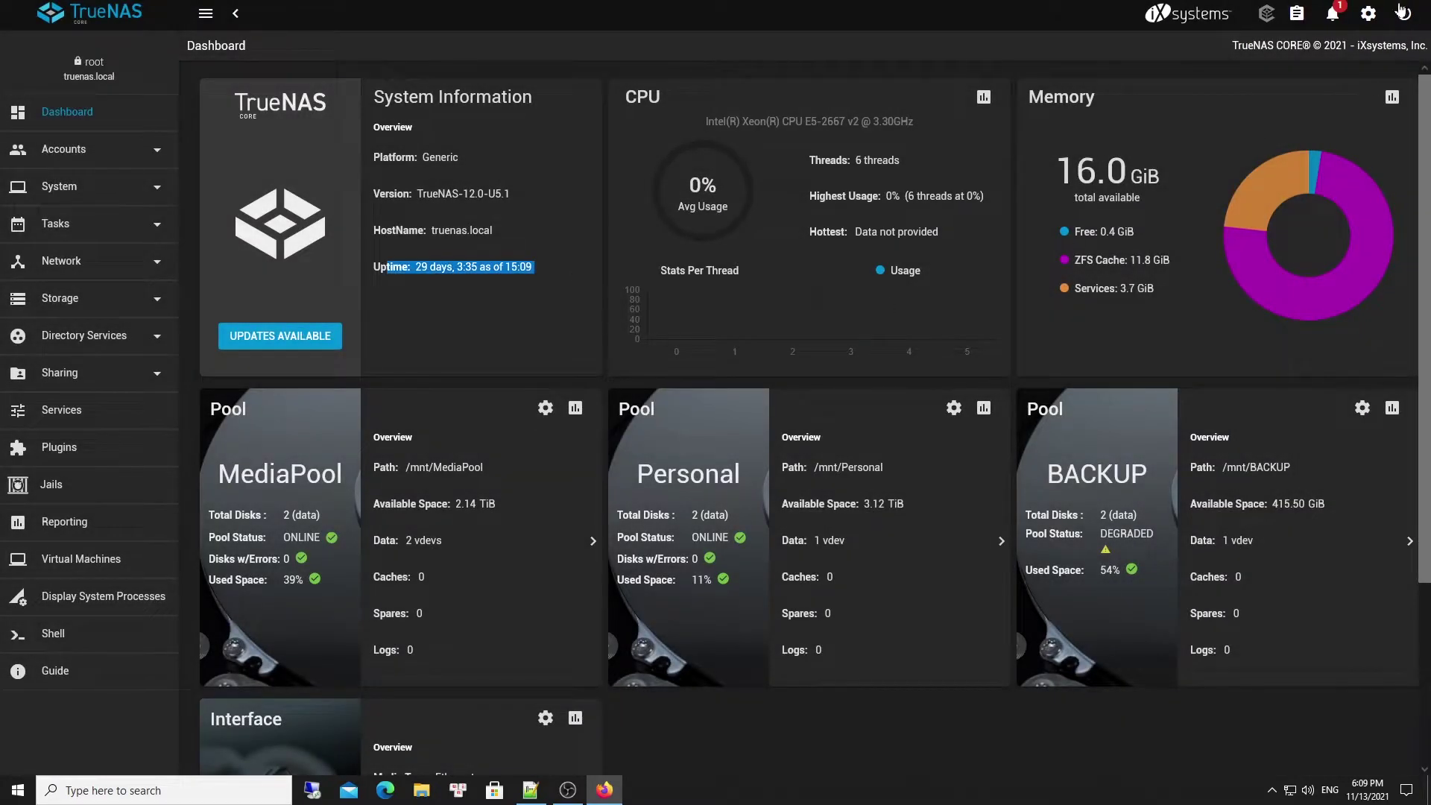
click(1332, 12)
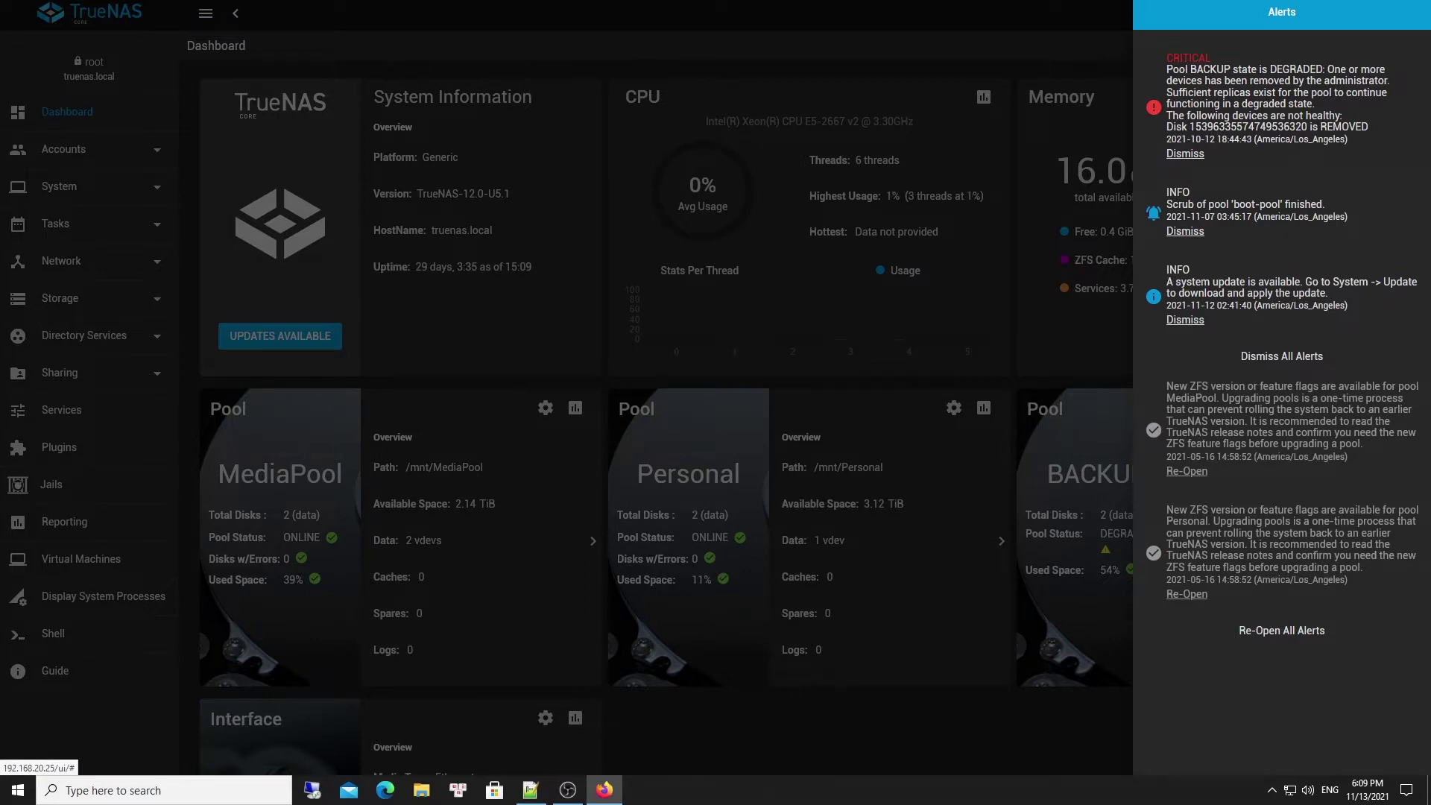
double_click(1211, 140)
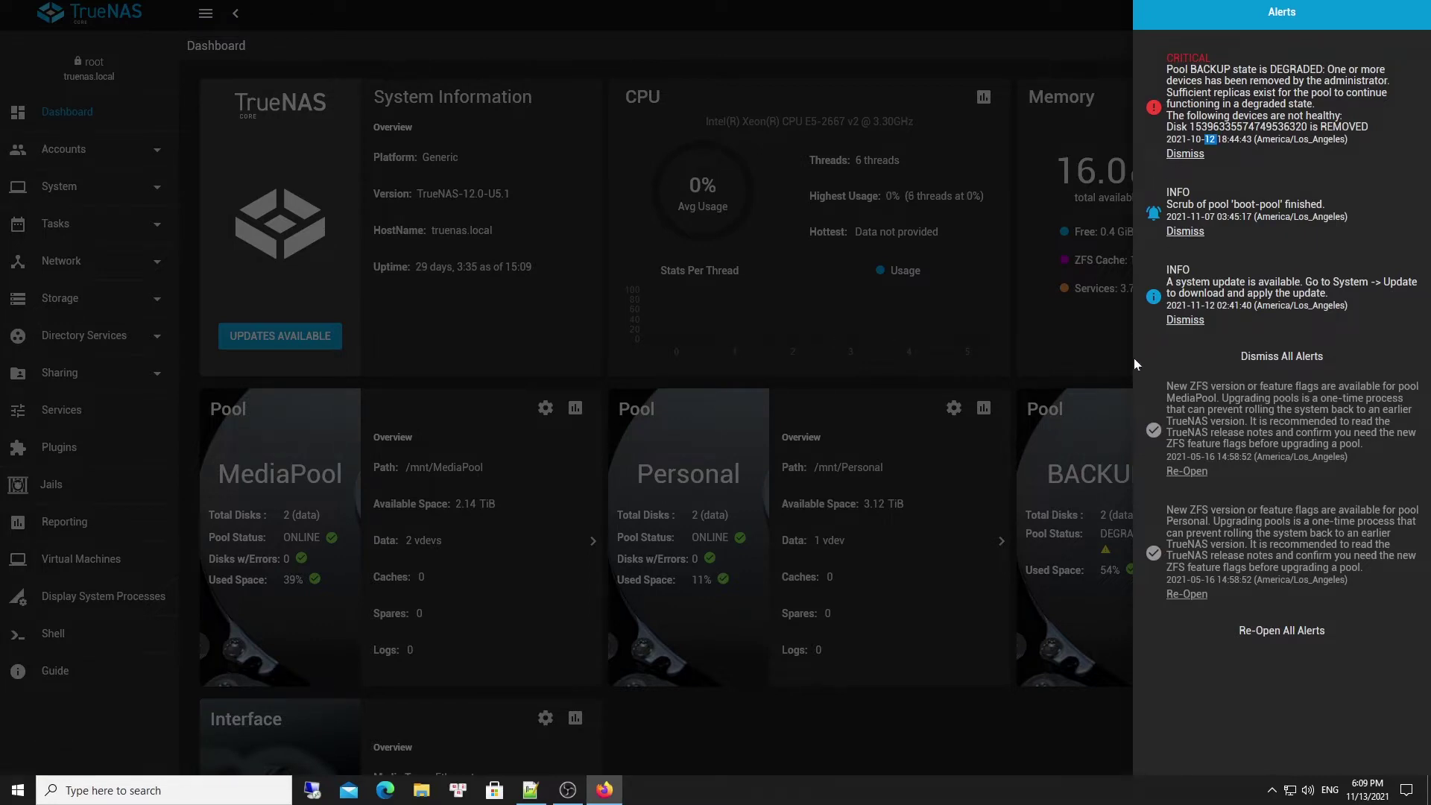
click(1051, 344)
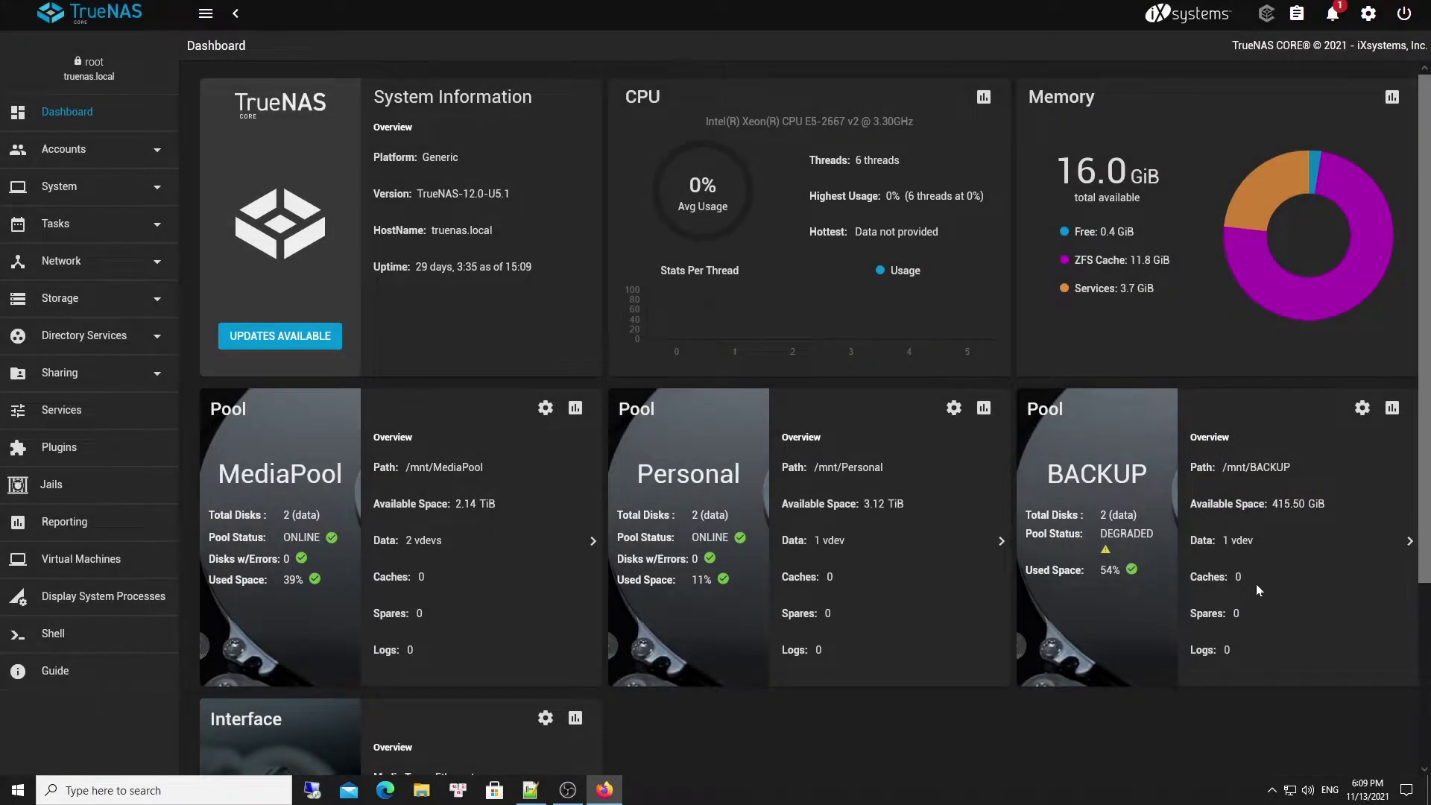
click(1249, 543)
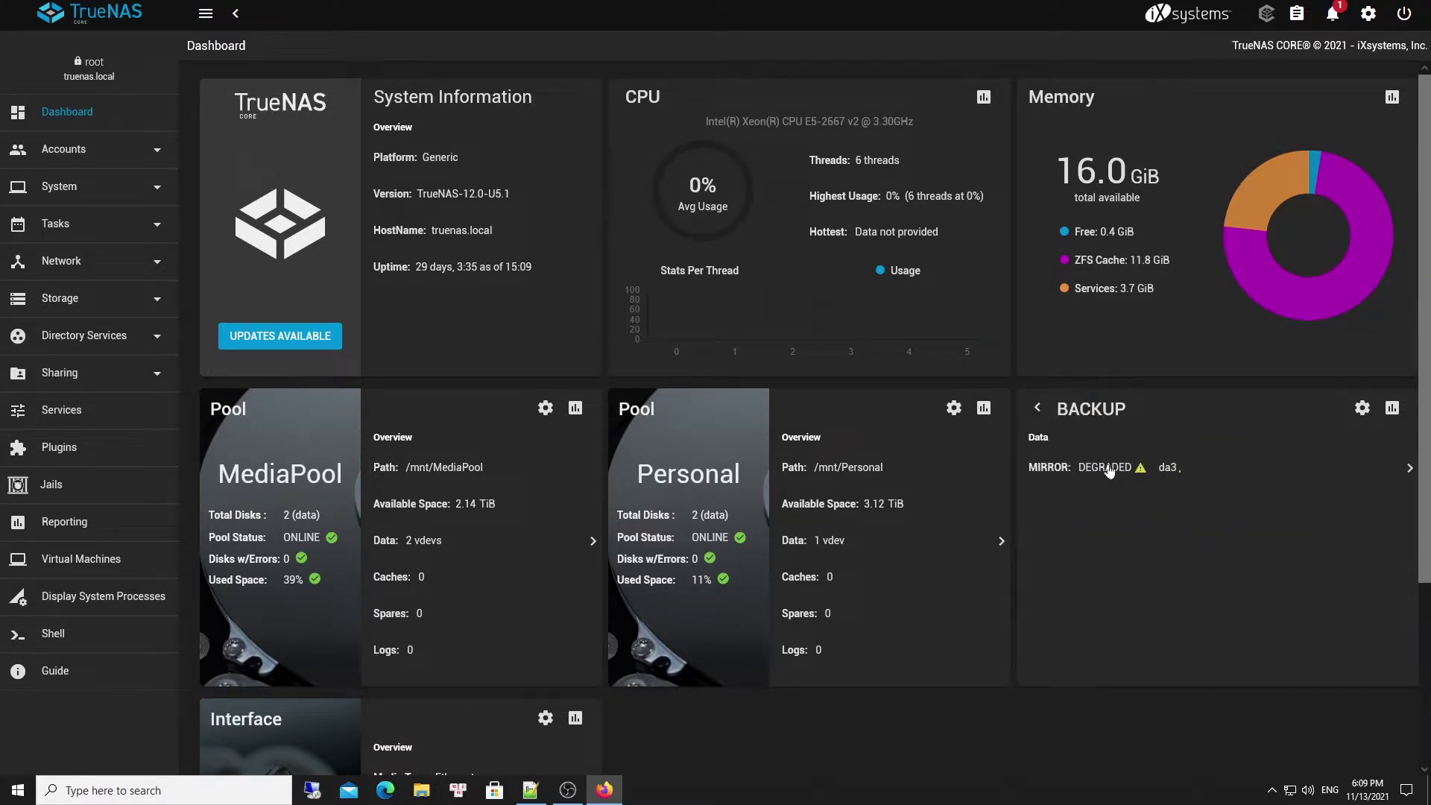
- Show Personal's ONLINE mirror of da2 and da1, briefly view MediaPool's disks, then return MediaPool to its summary
click(846, 542)
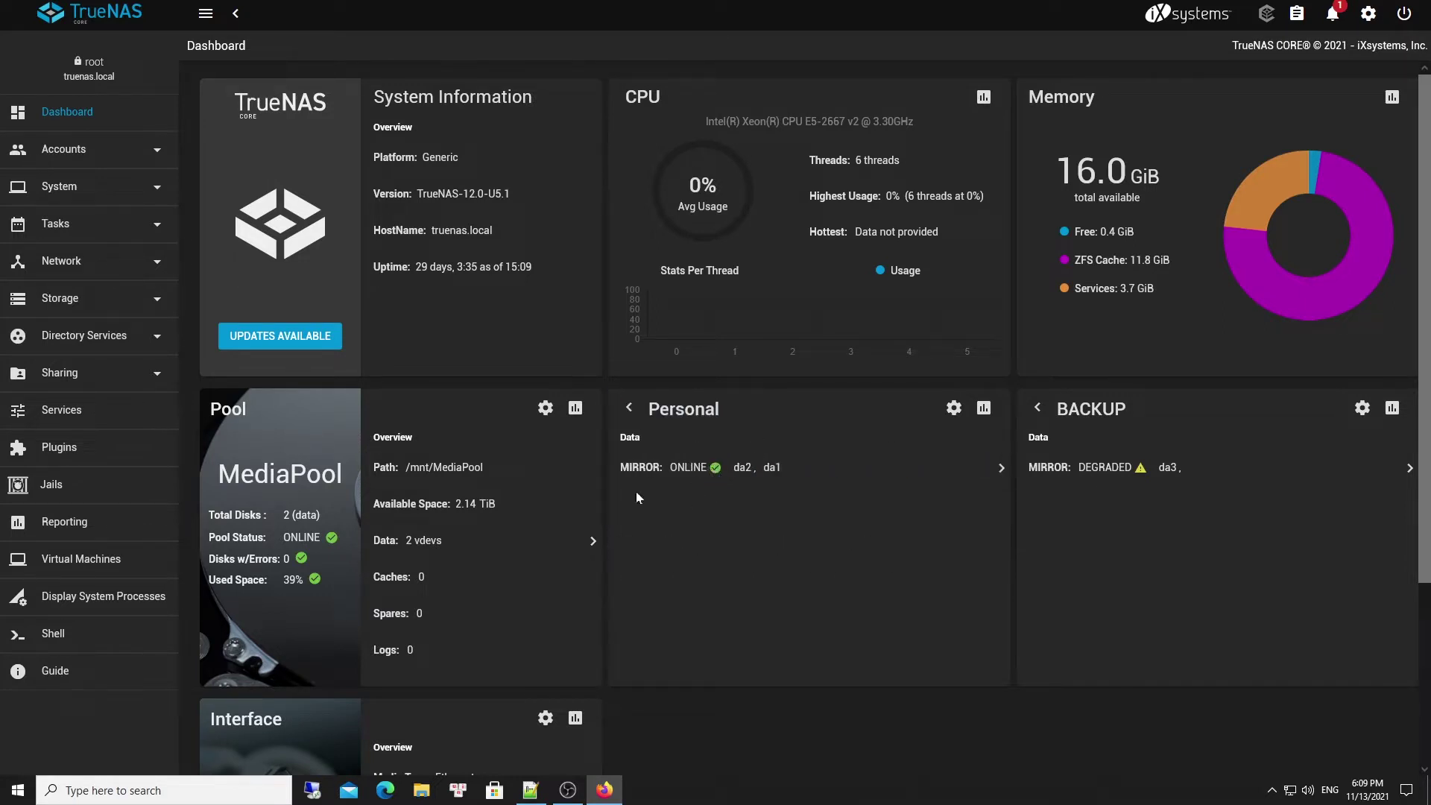
click(438, 542)
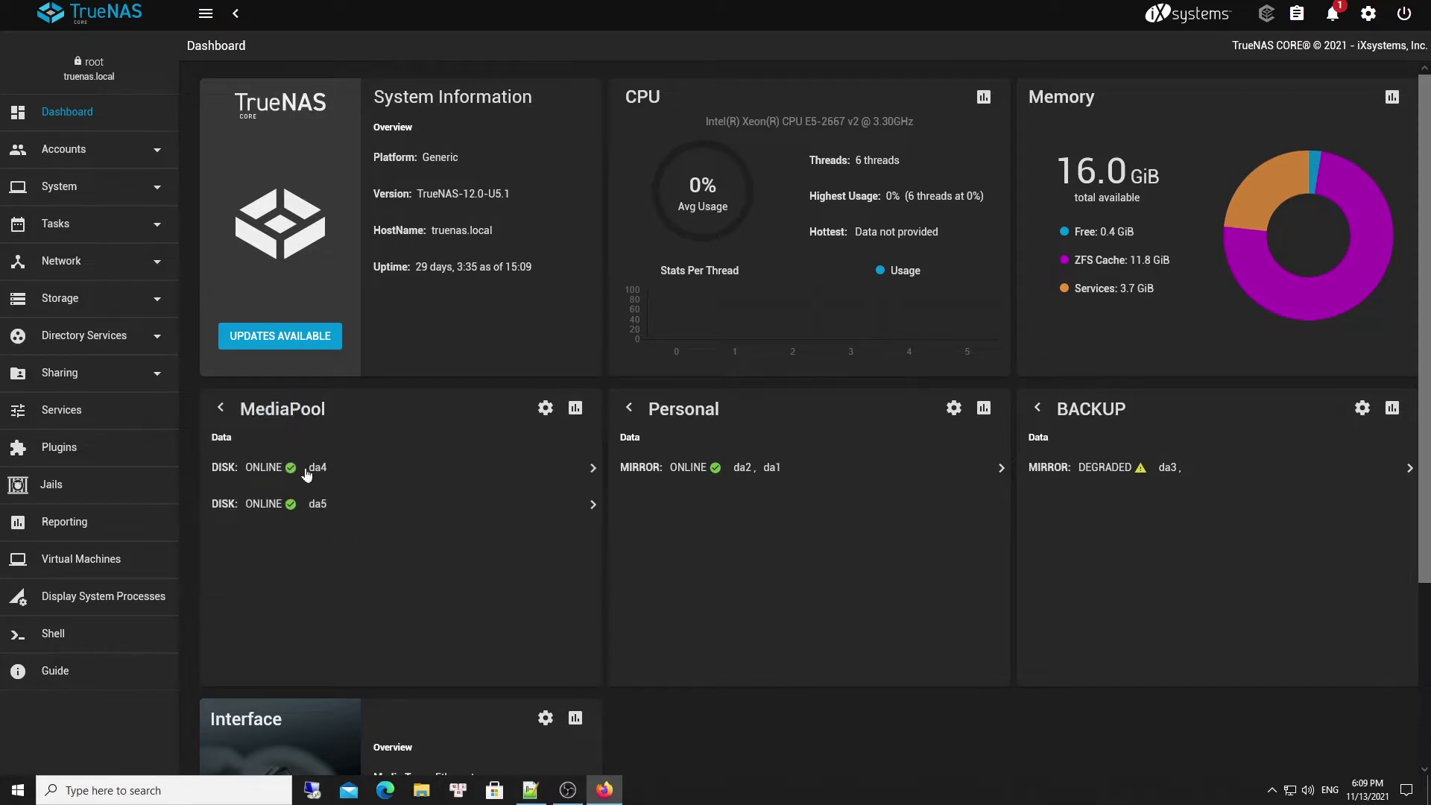
click(221, 410)
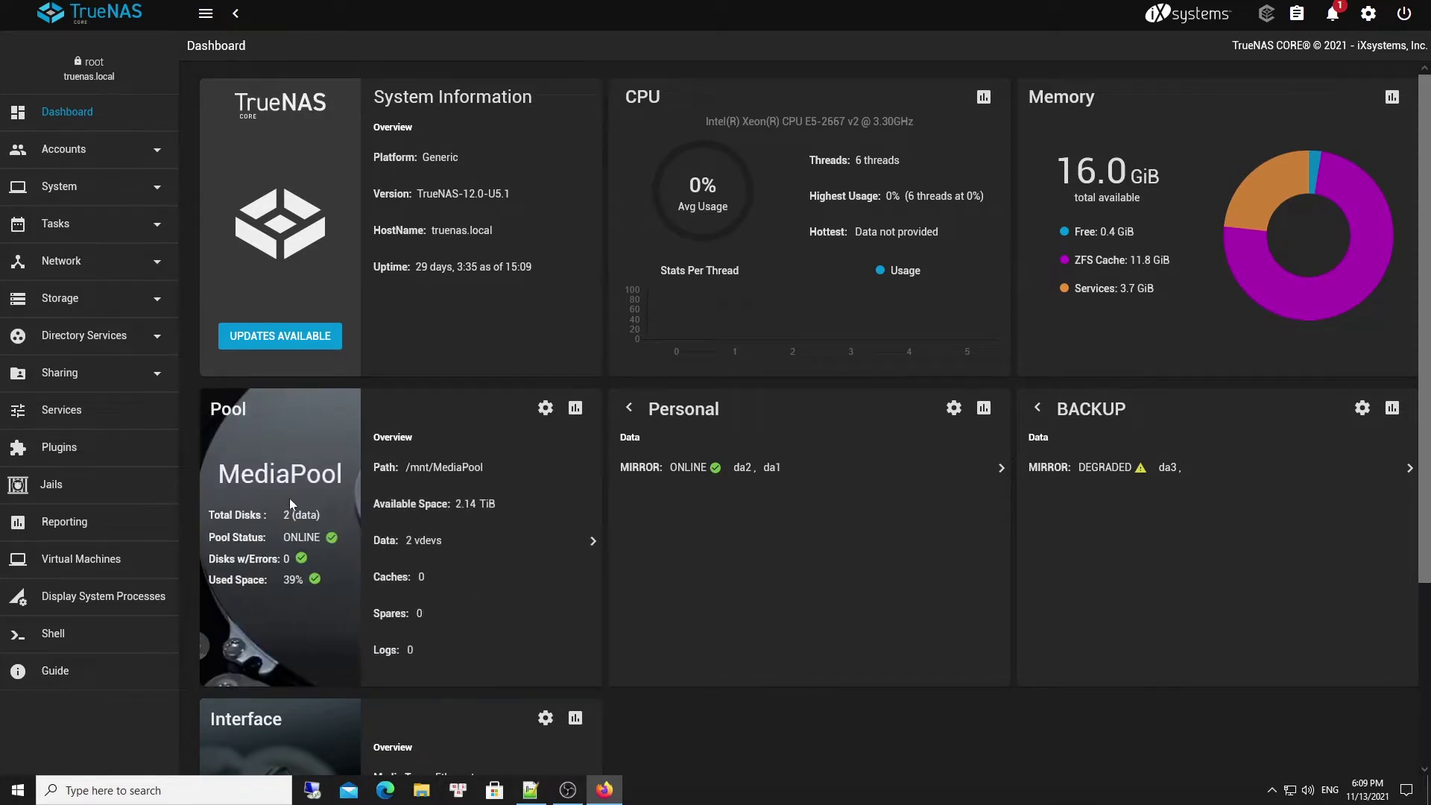
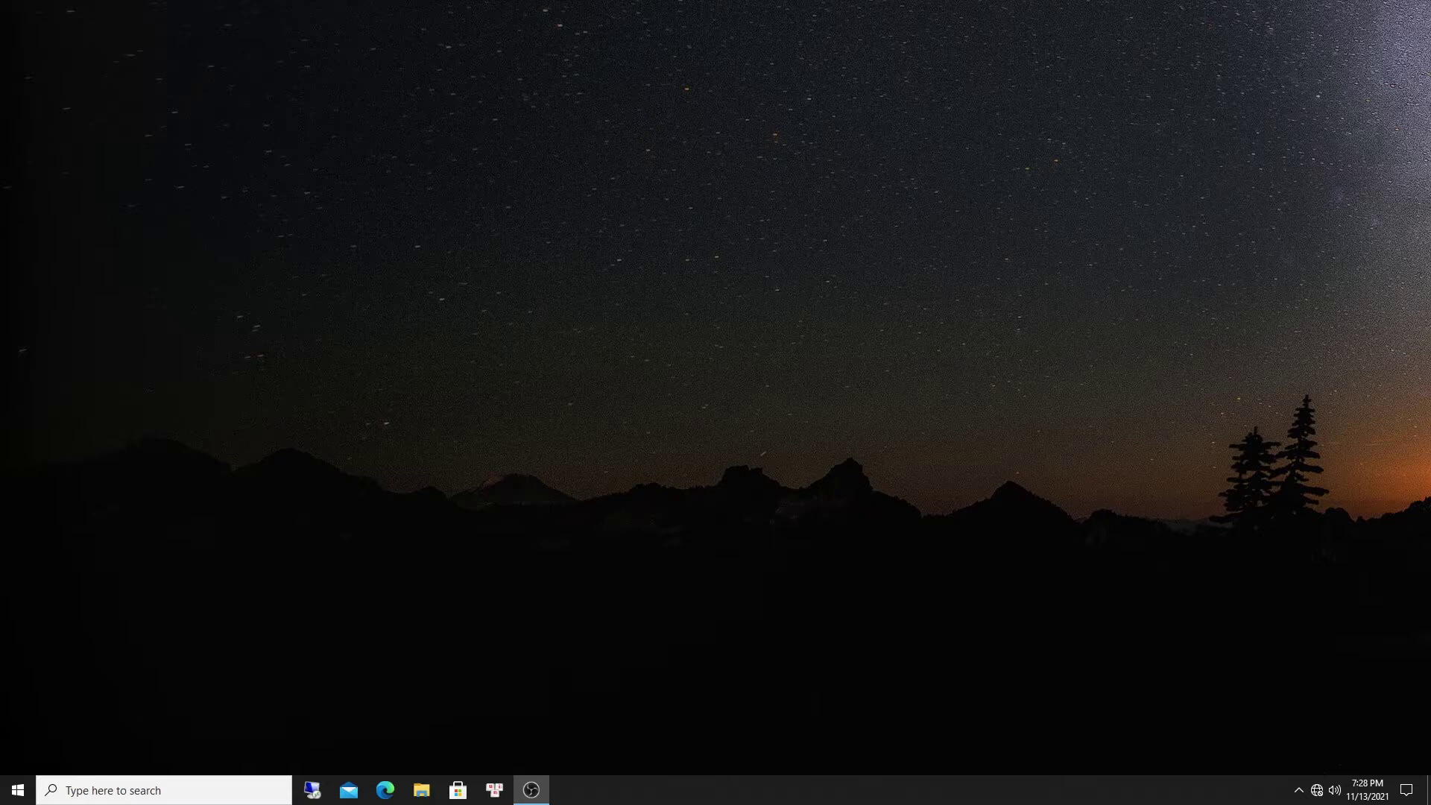
- Launch Firefox from the Start menu and open the TrueNAS sign-in page
click(18, 791)
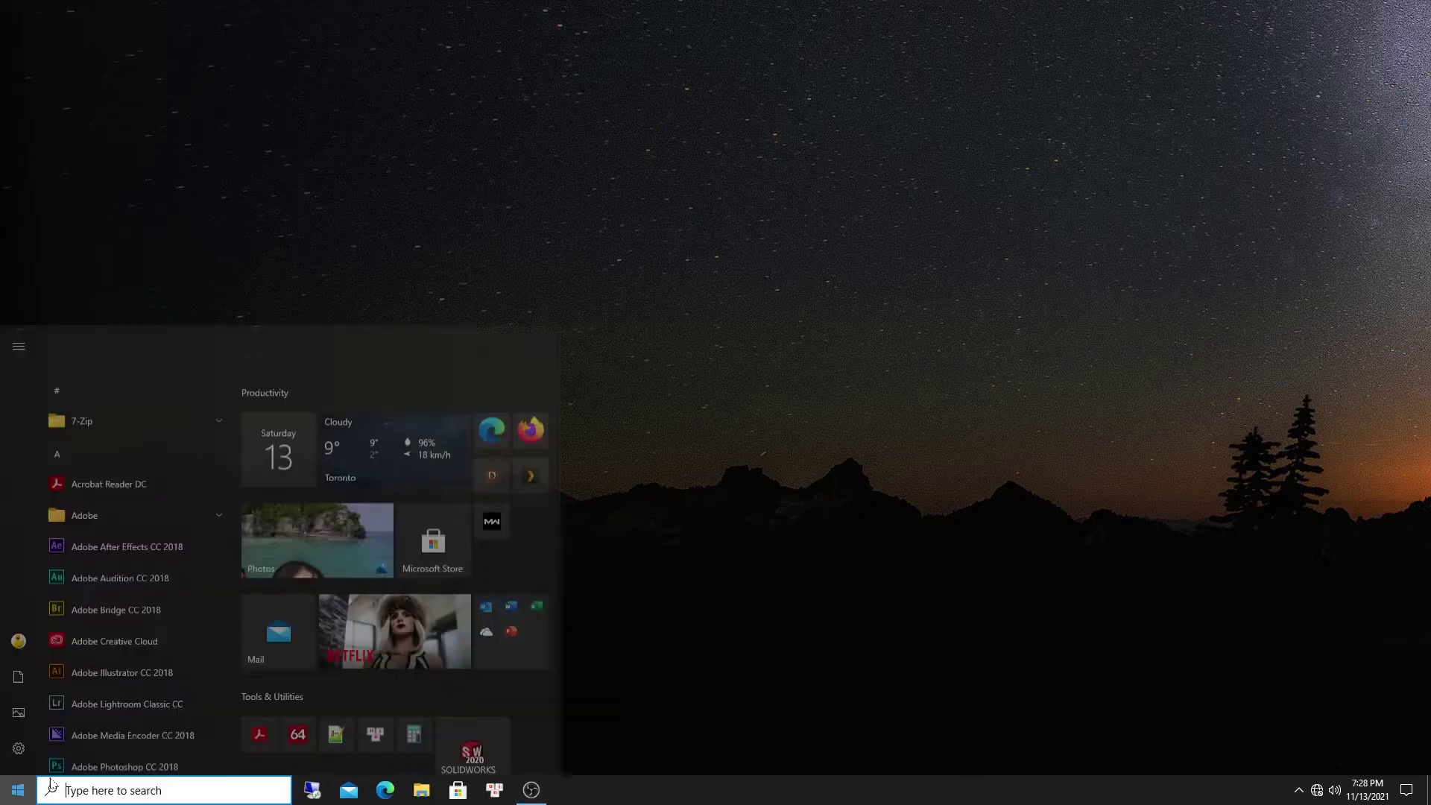
click(531, 352)
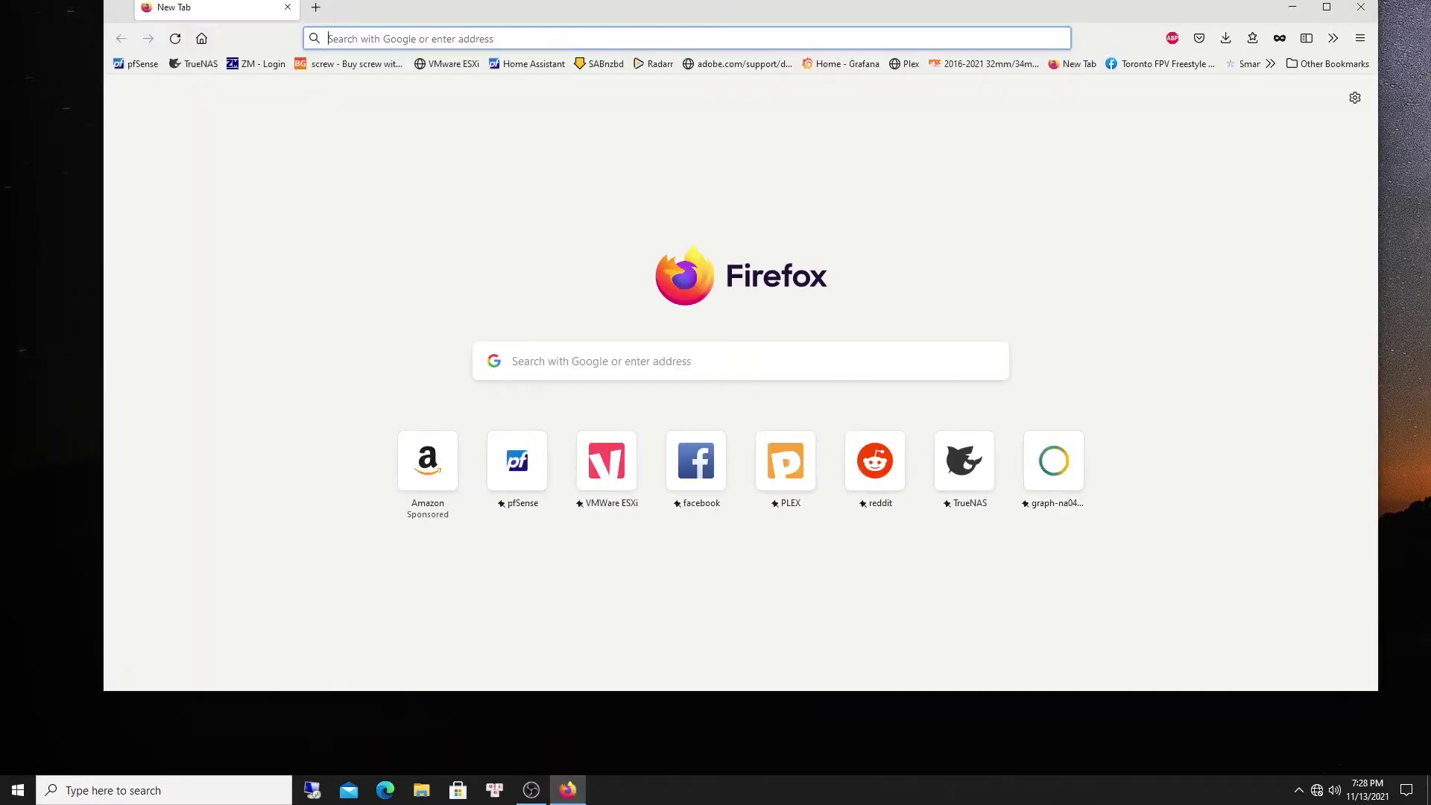
click(1055, 466)
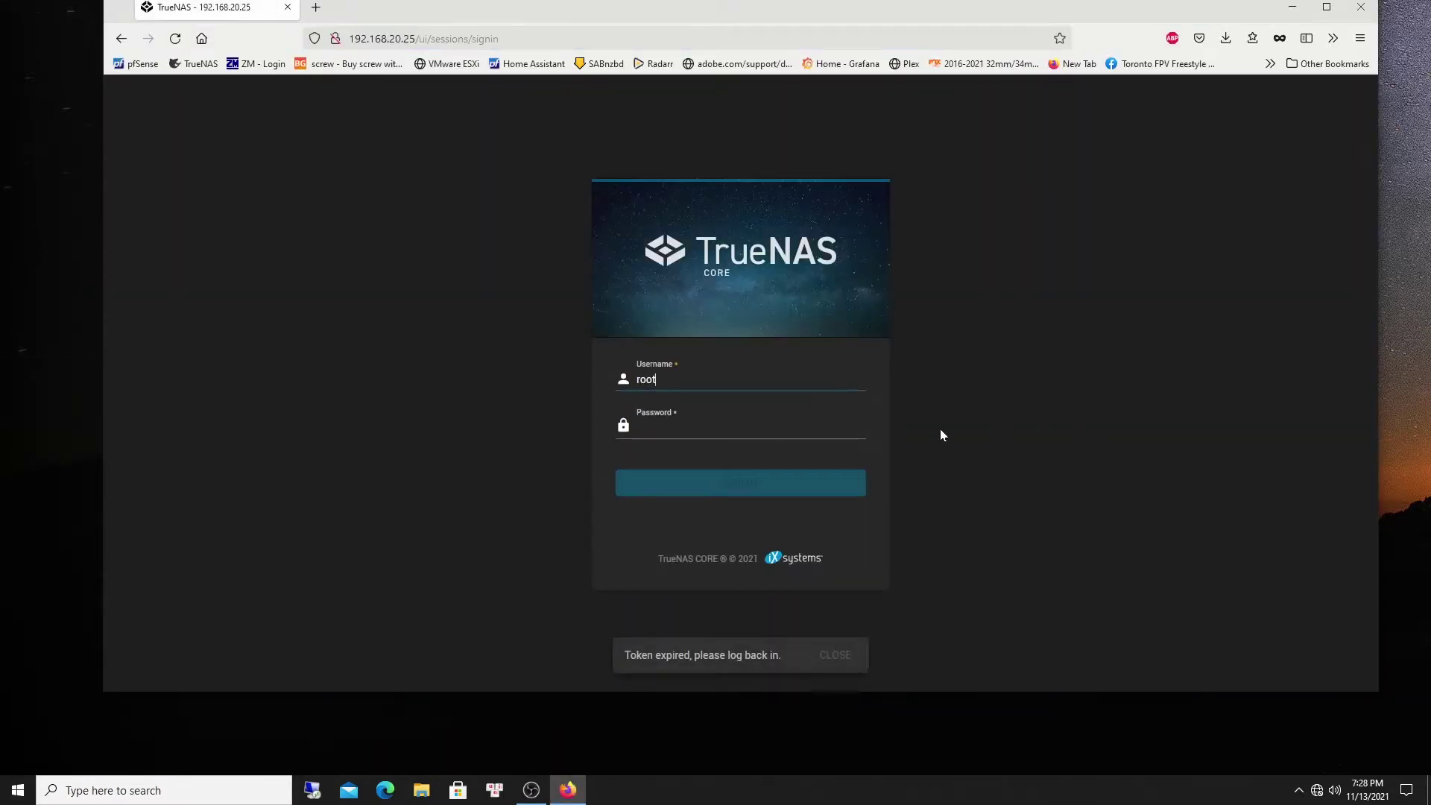
- Sign in to TrueNAS with the saved account password
click(693, 429)
click(693, 441)
click(726, 480)
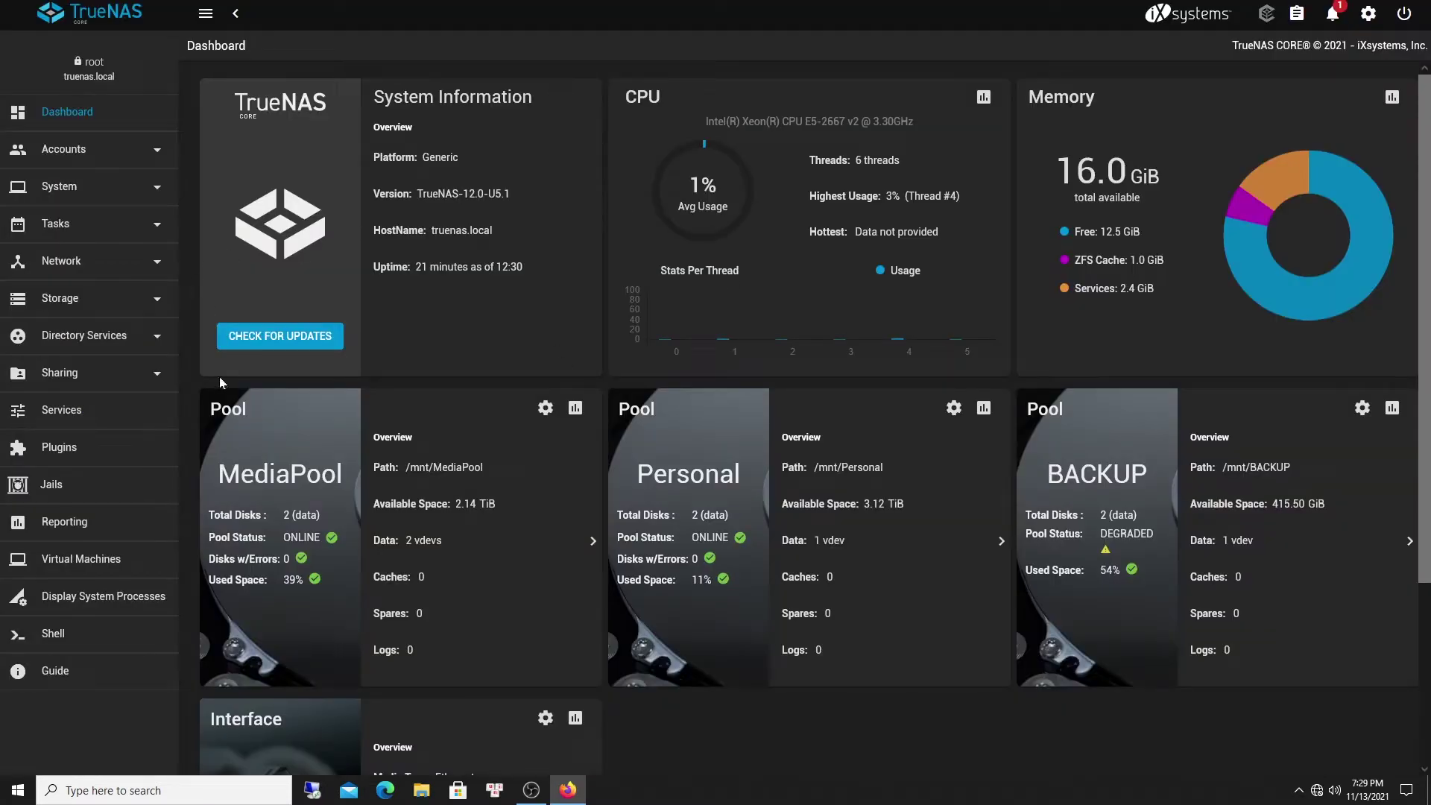
- Read the alerts to confirm the BACKUP pool is DEGRADED with a removed disk
click(1333, 13)
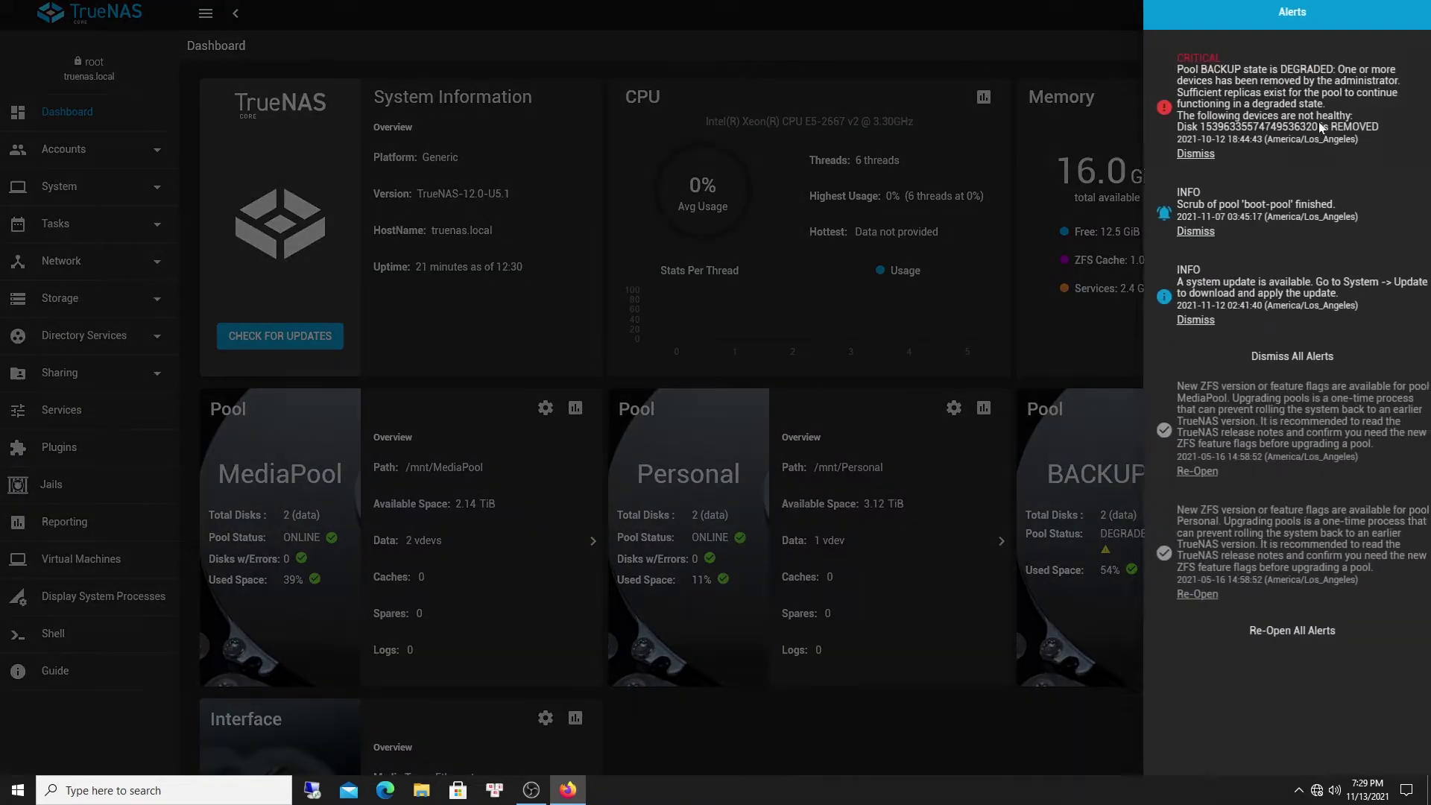
click(1064, 735)
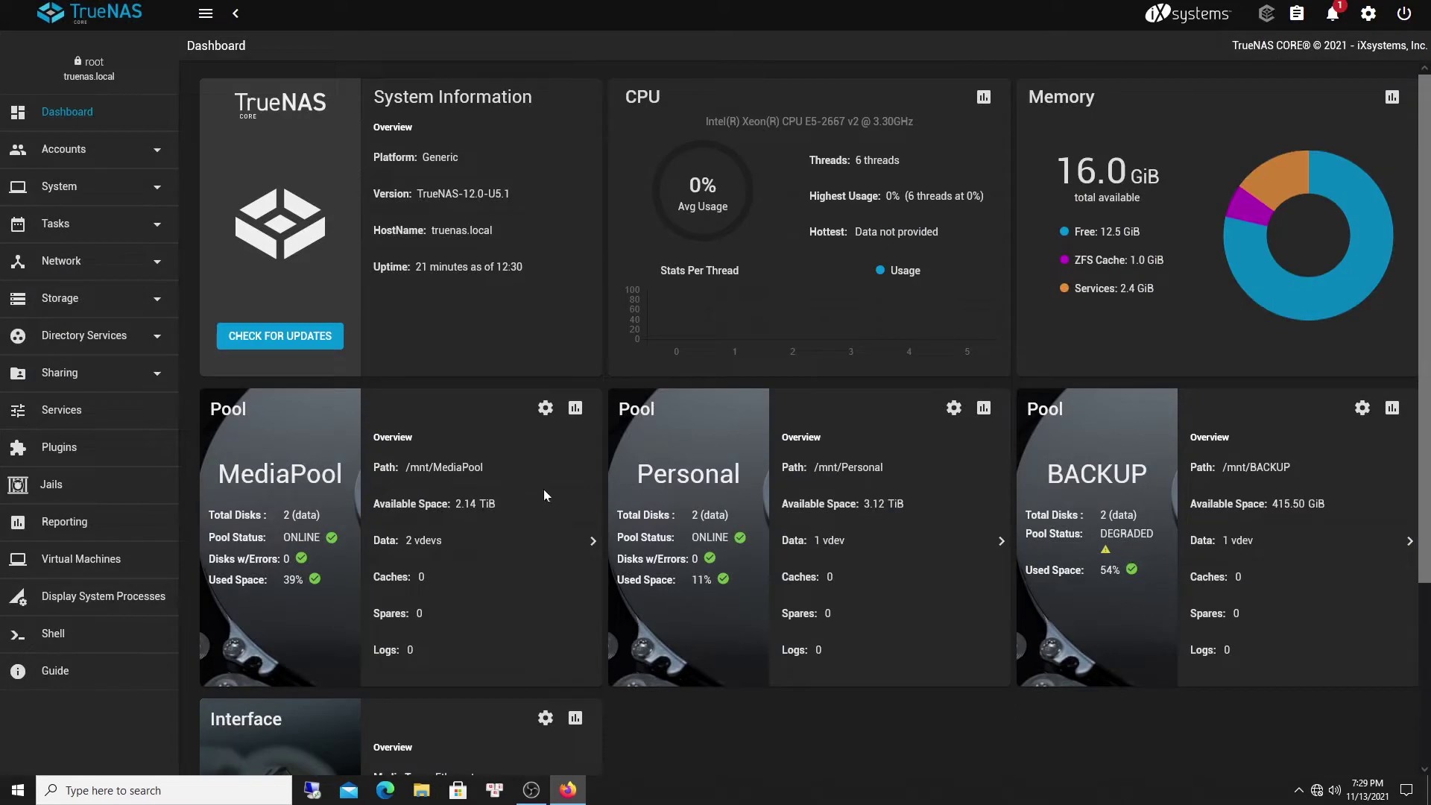
click(97, 296)
- Wipe the unassigned 931.51 GiB disk da3 from the Storage Disks list
click(60, 444)
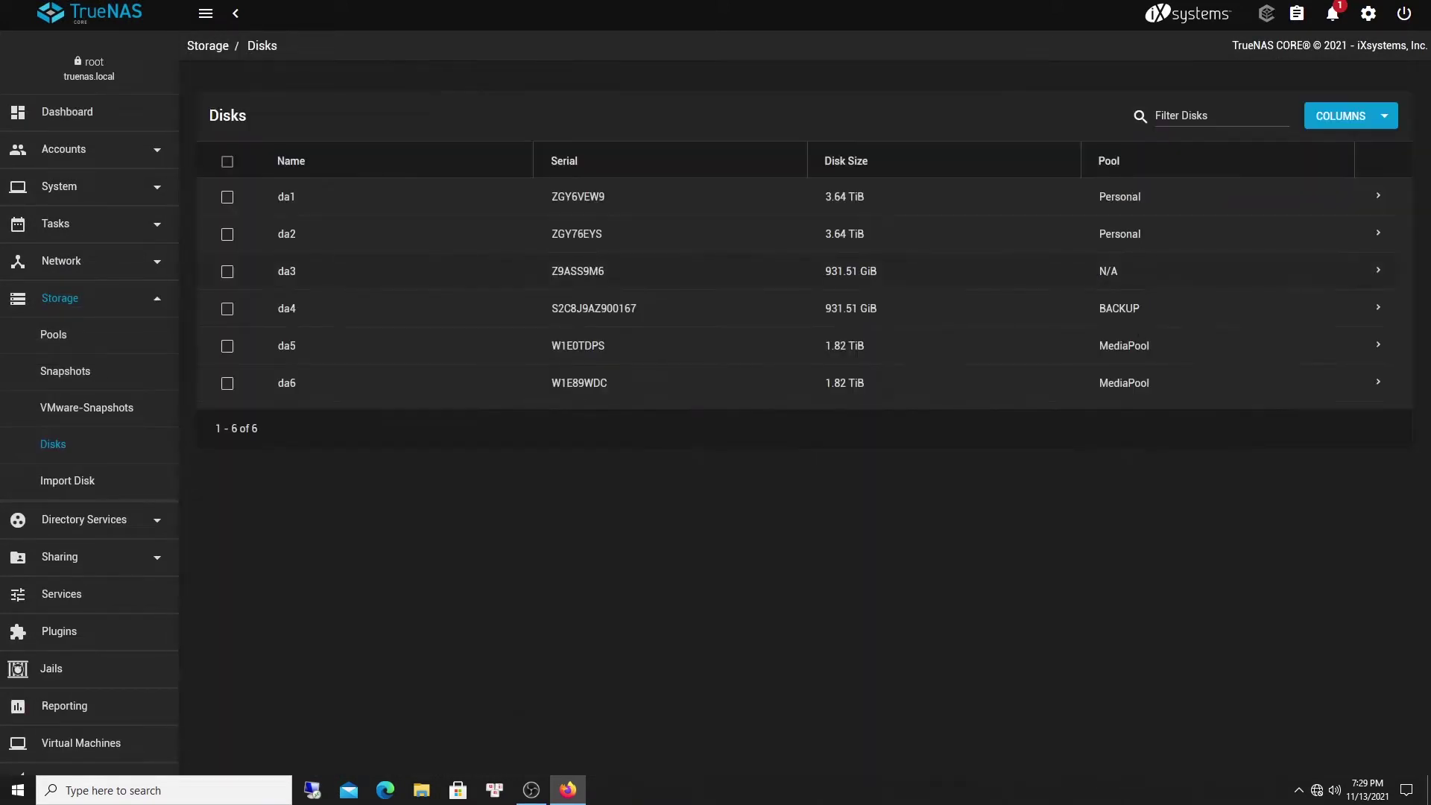
drag(820, 196, 607, 281)
click(475, 274)
click(1376, 274)
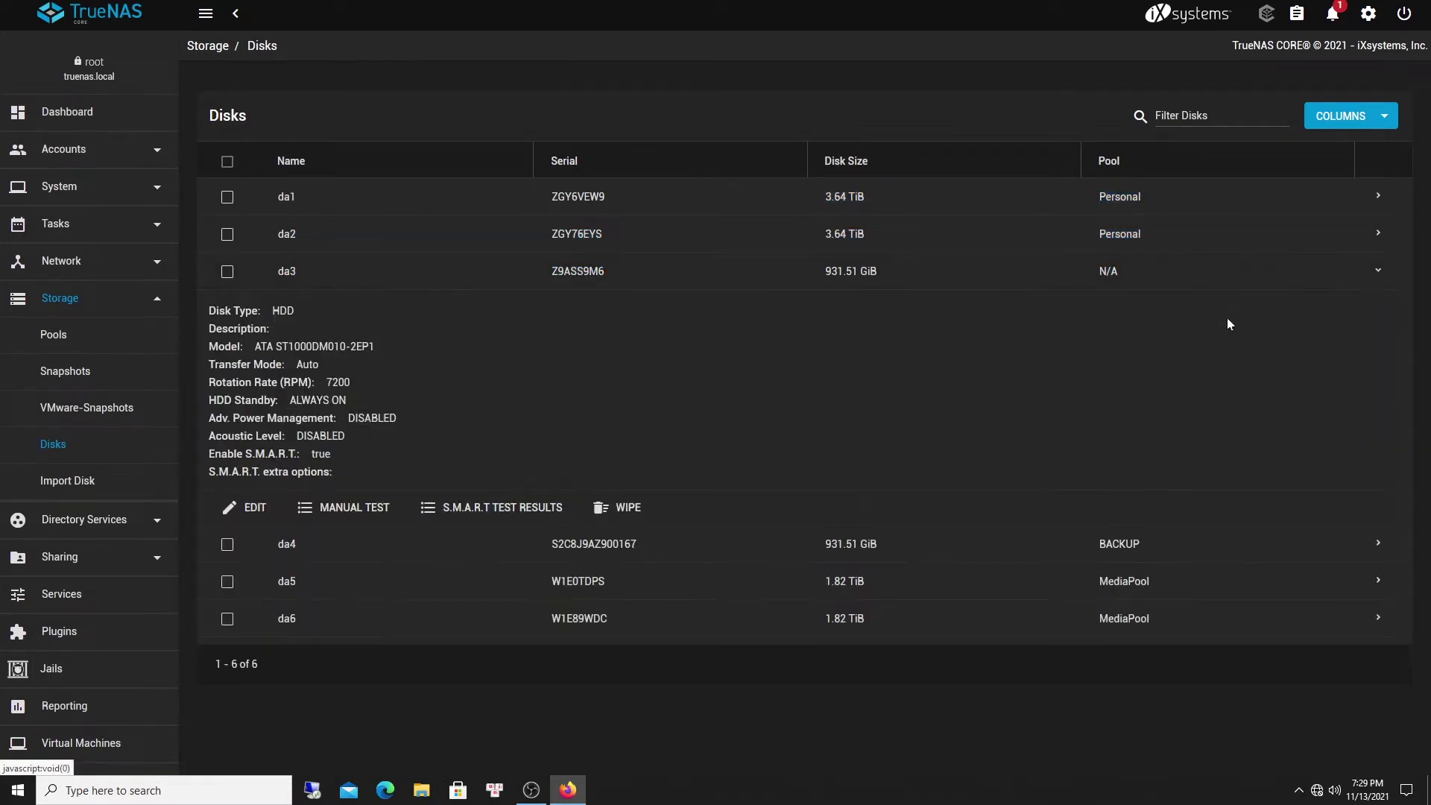
click(634, 513)
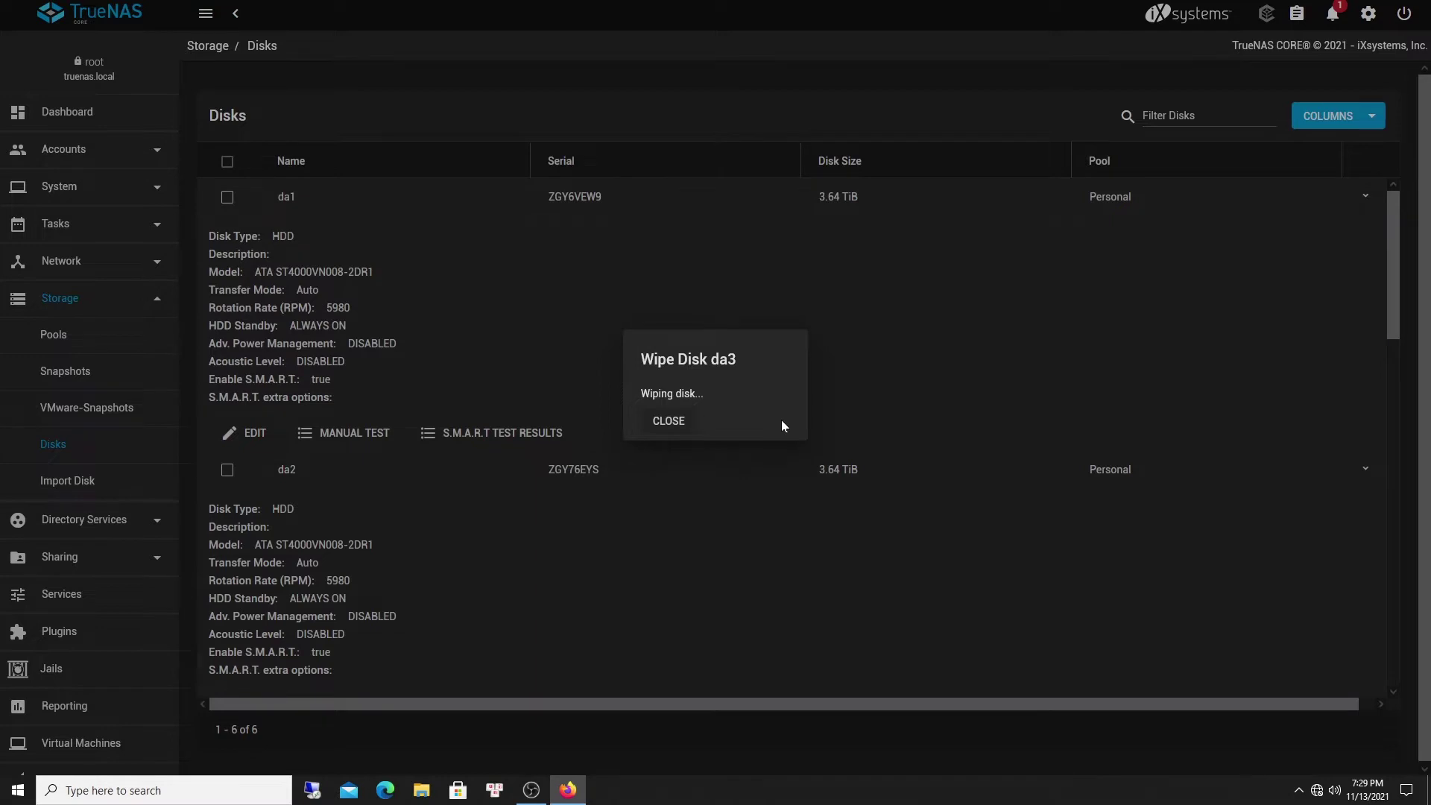
click(744, 418)
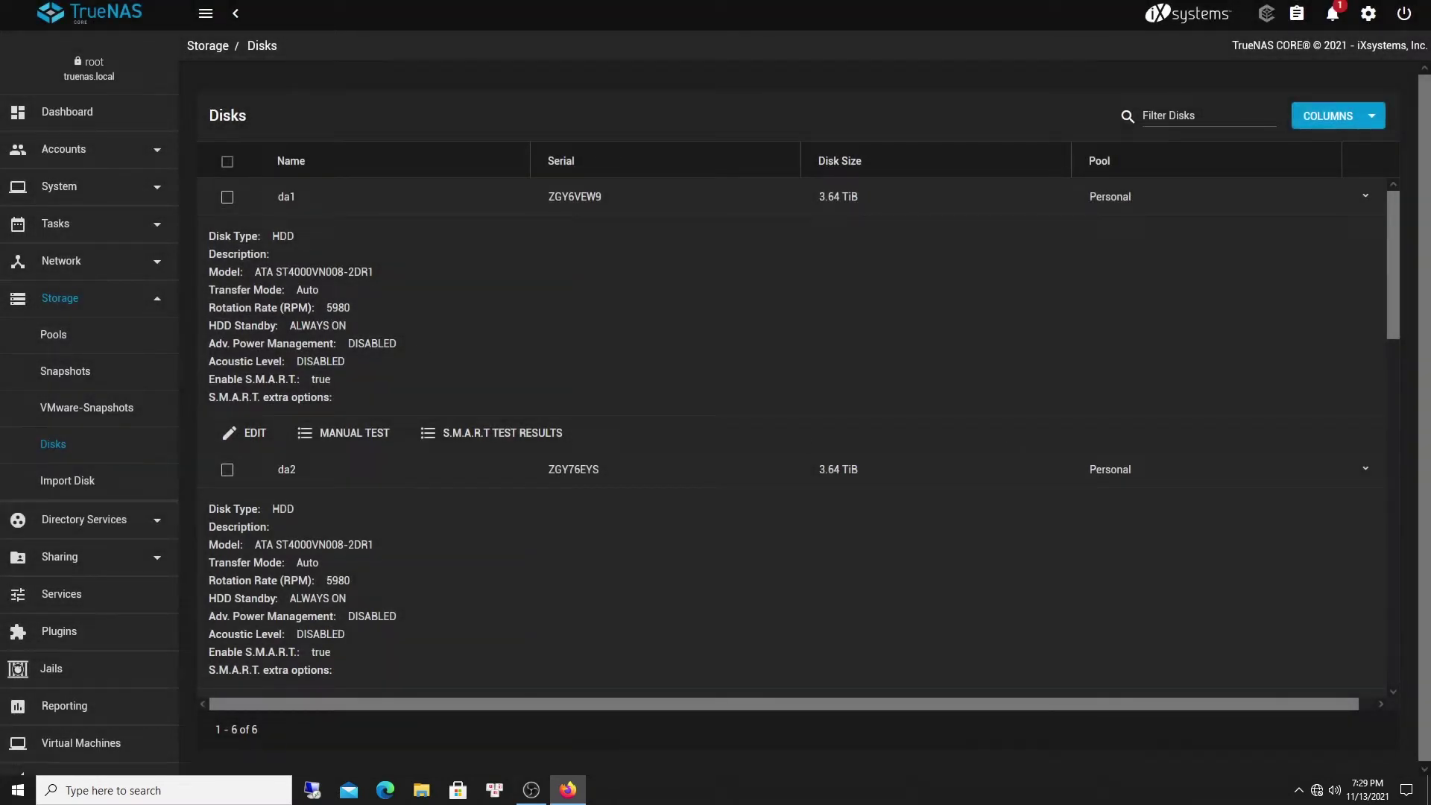
click(108, 299)
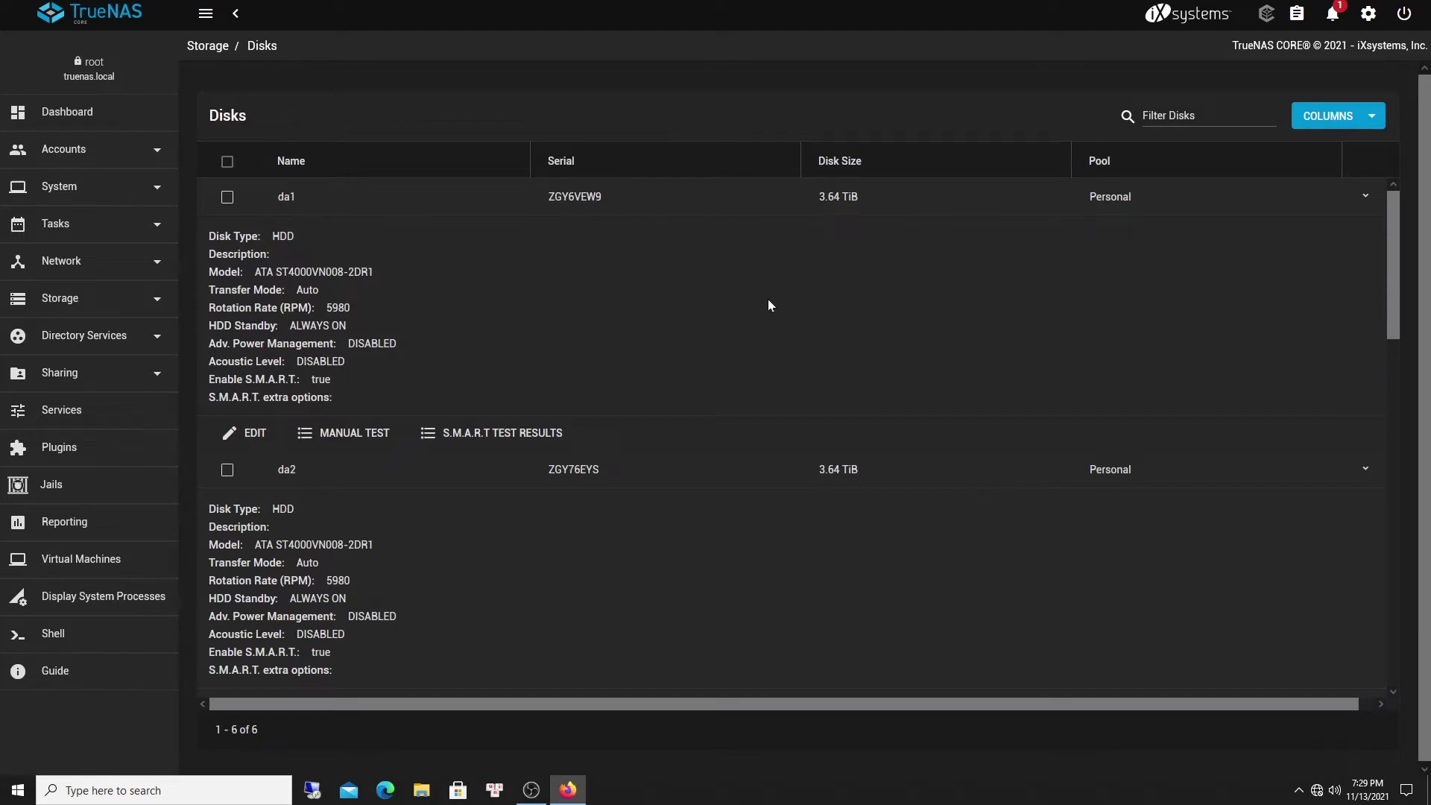
- Open the BACKUP pool status and show actions for its REMOVED mirror member
click(114, 265)
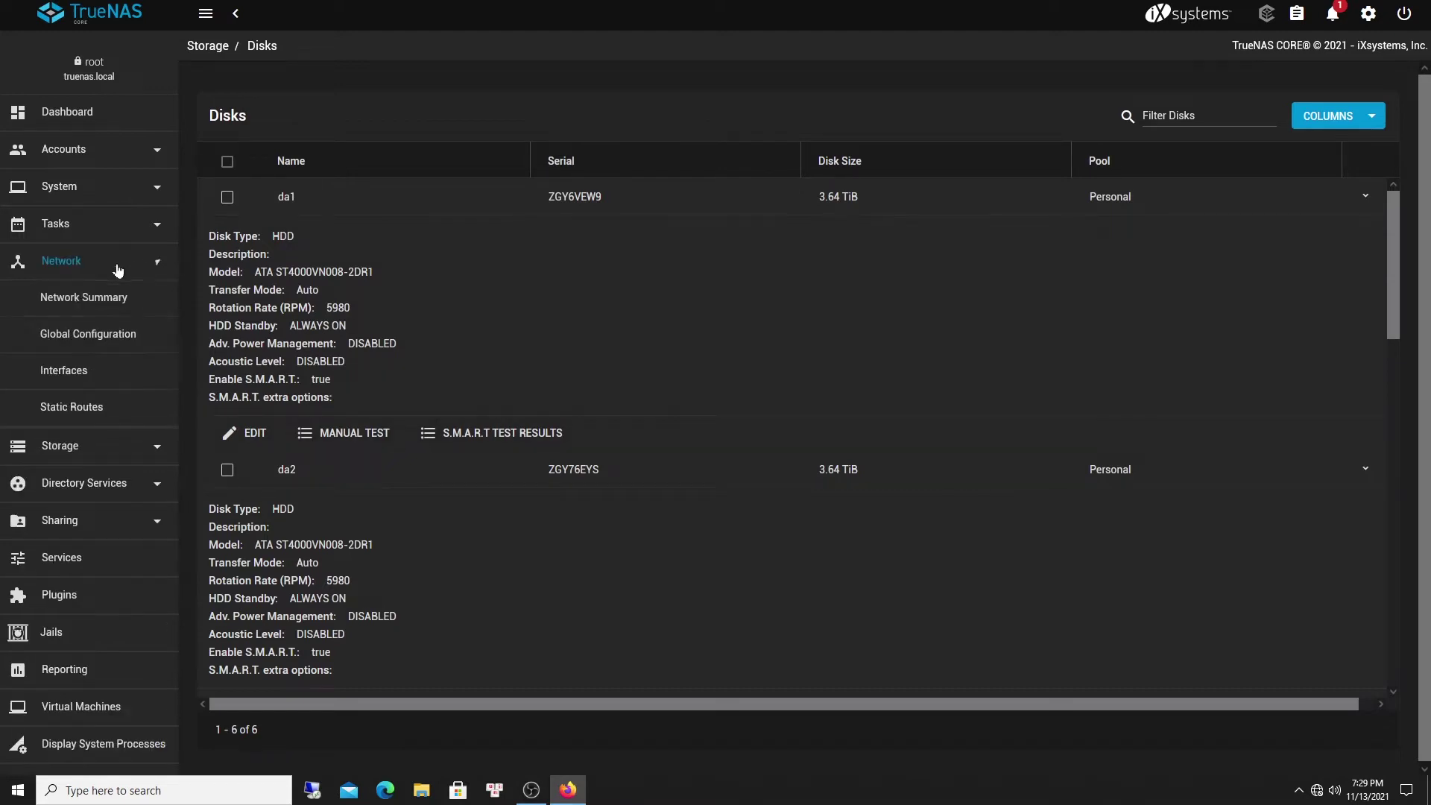
click(68, 112)
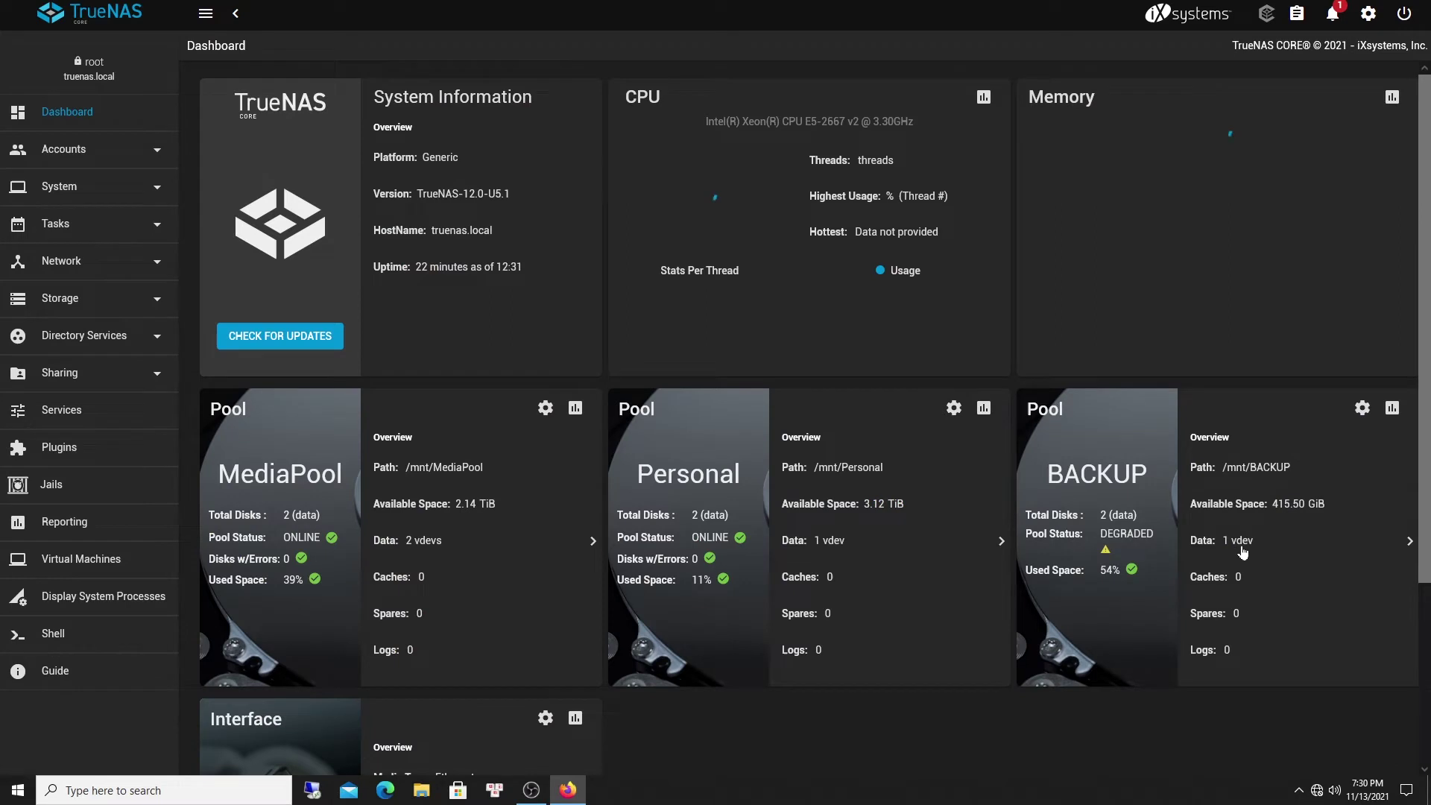
click(1280, 551)
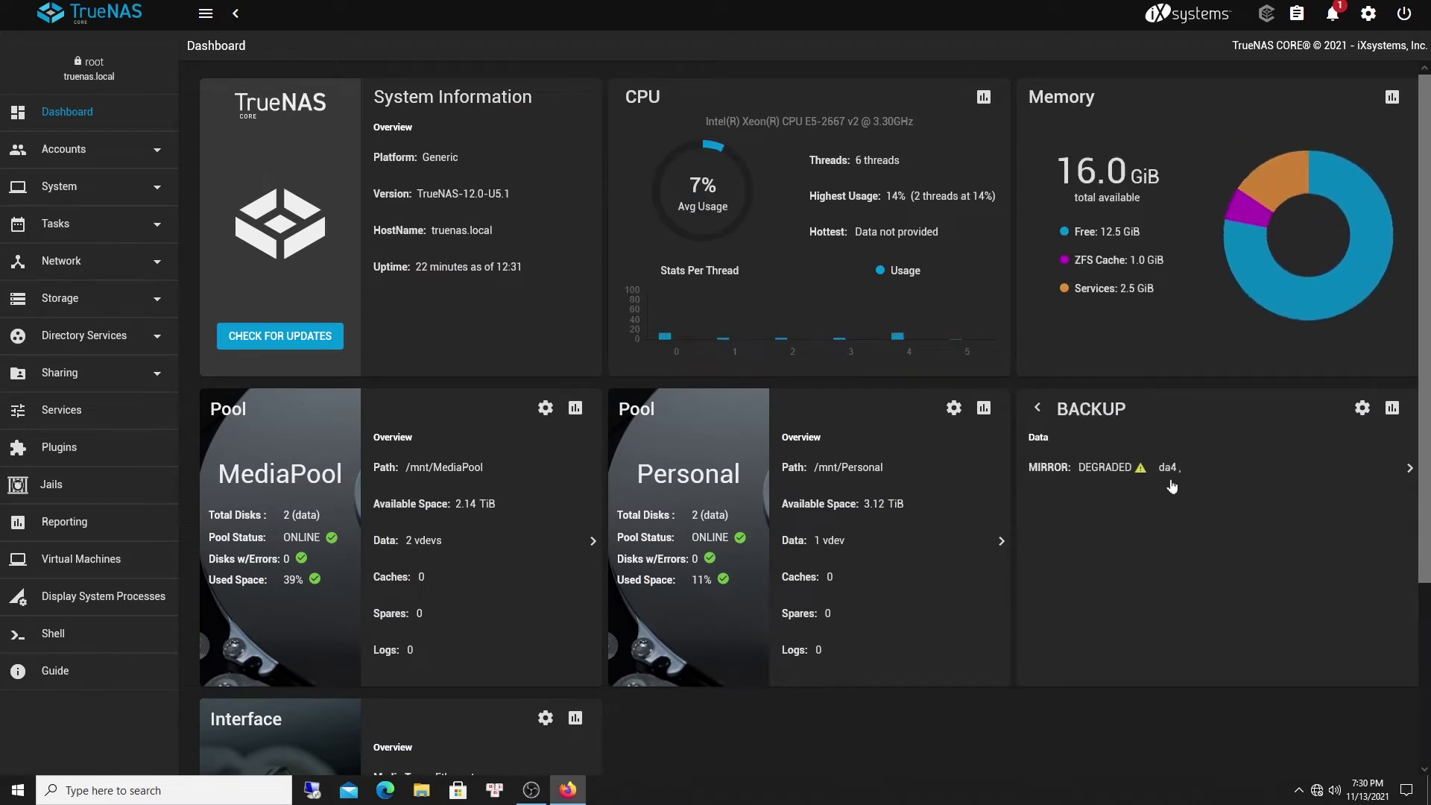
click(1172, 486)
click(1228, 504)
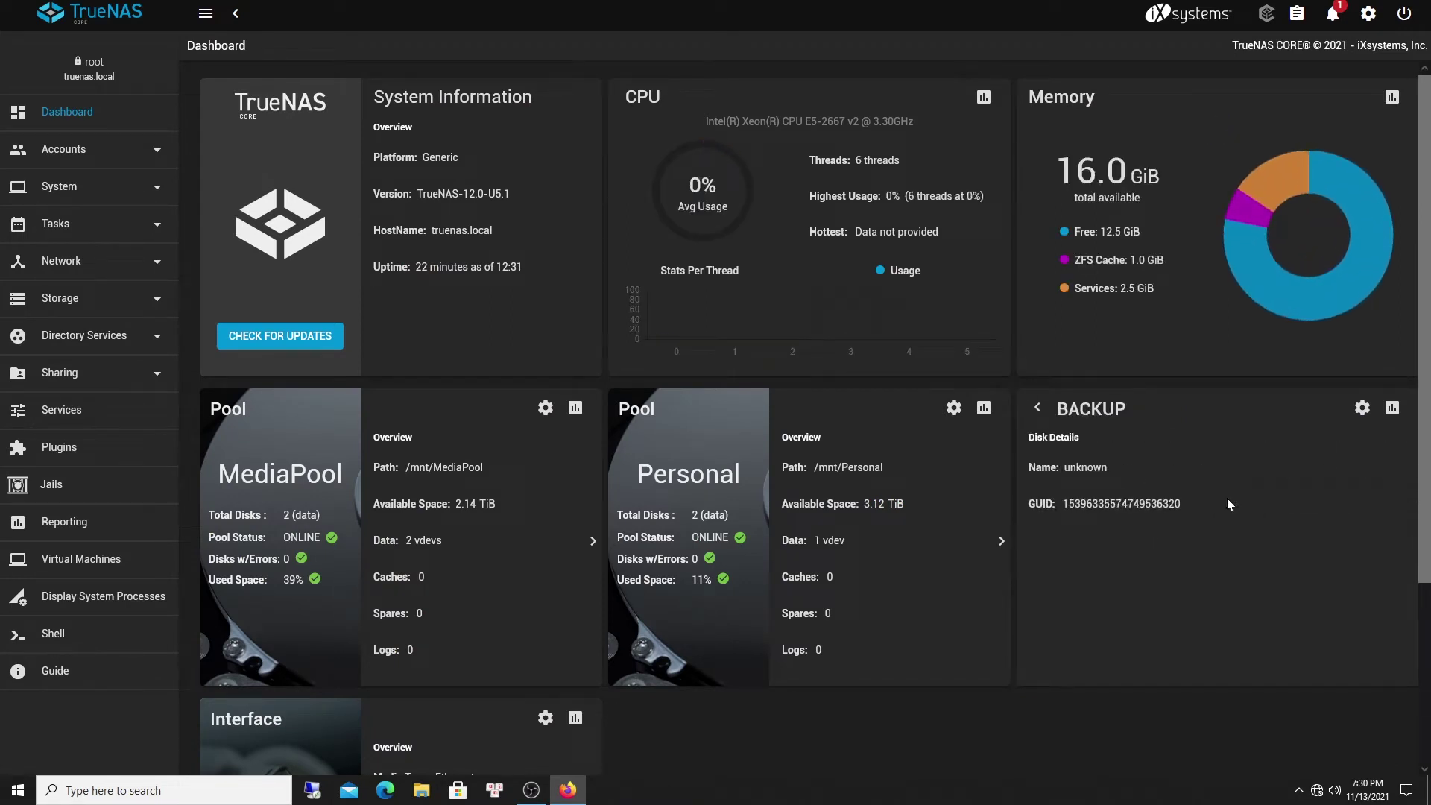
click(1364, 406)
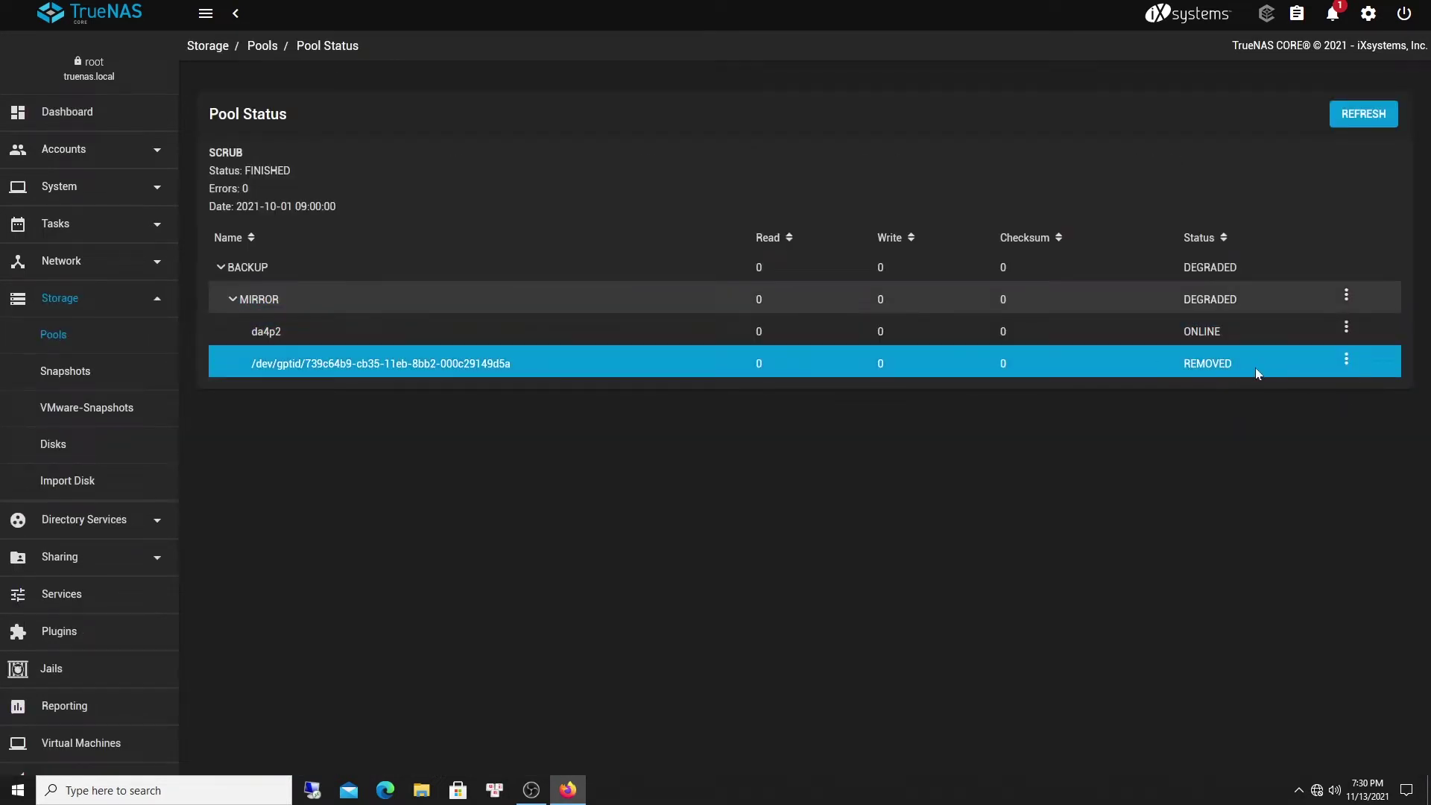
click(1346, 361)
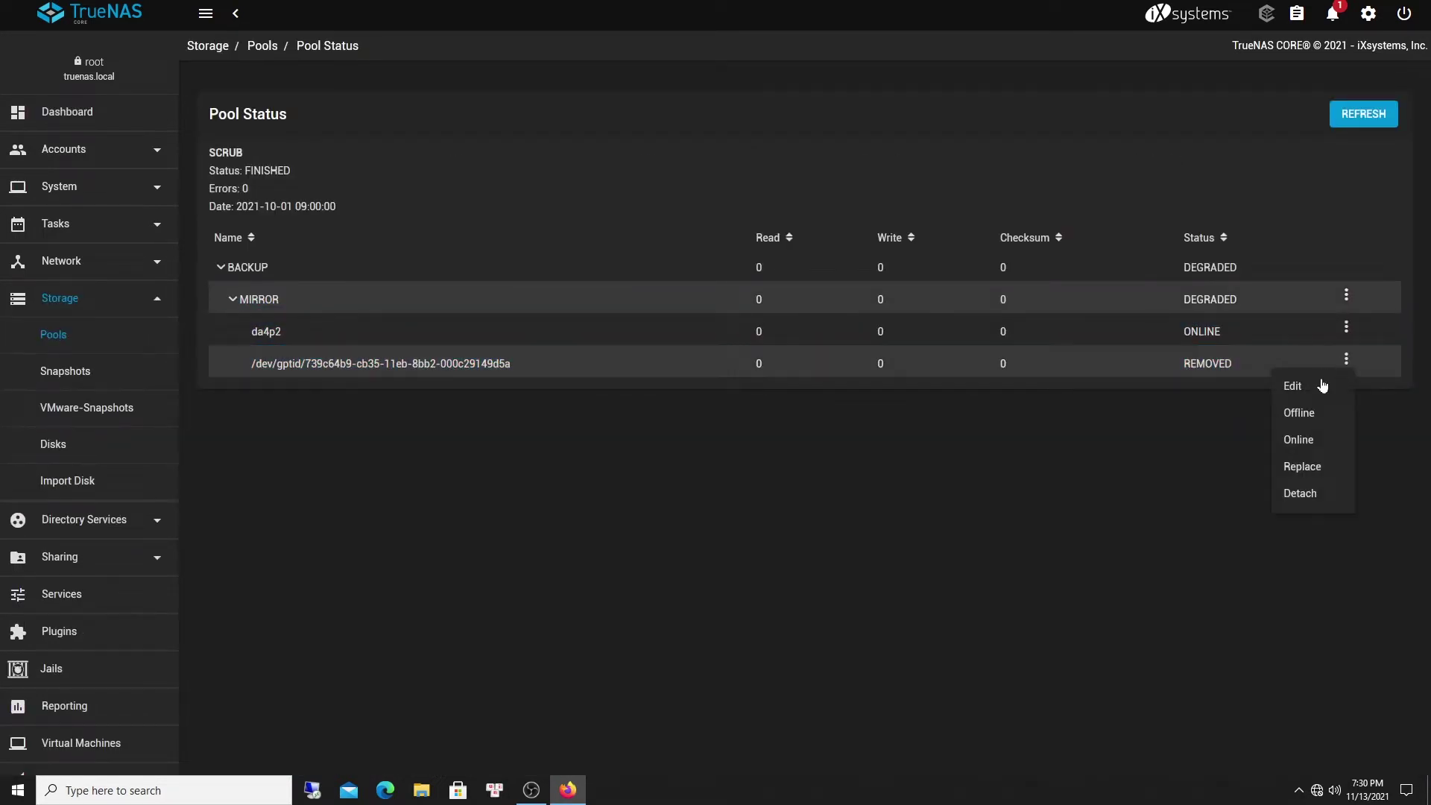
- Replace the removed BACKUP mirror member with member disk da3
click(1310, 468)
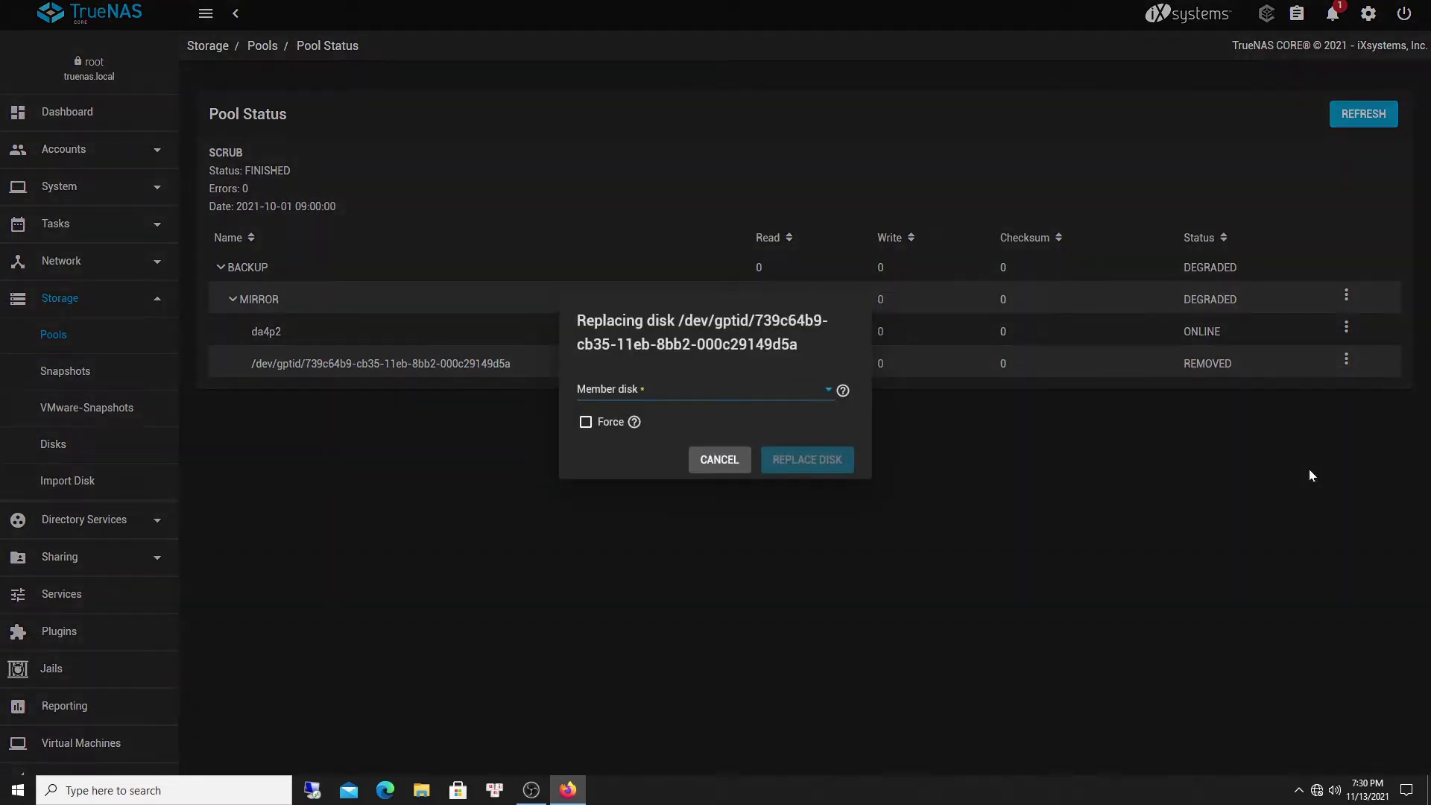
click(826, 393)
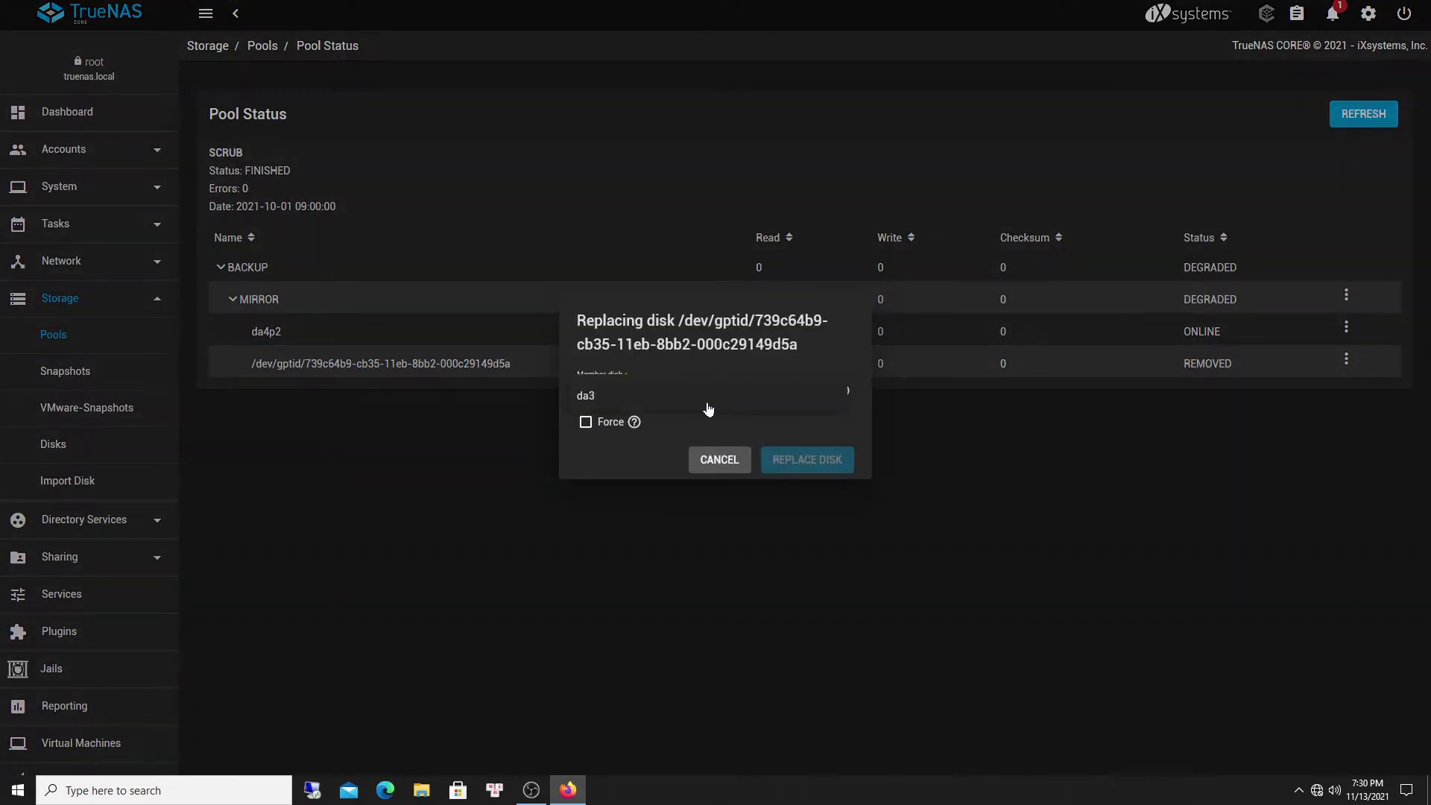
click(618, 407)
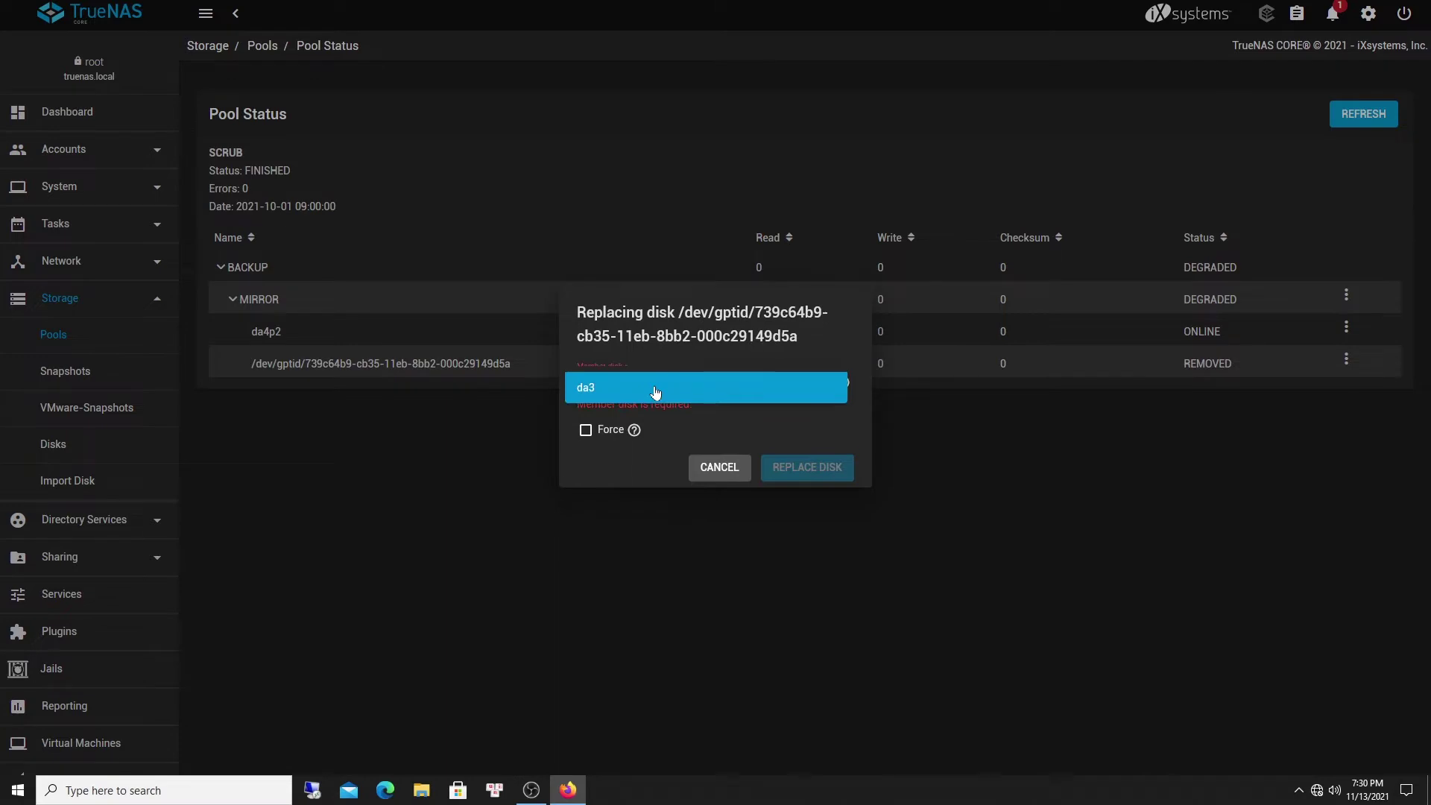
click(655, 392)
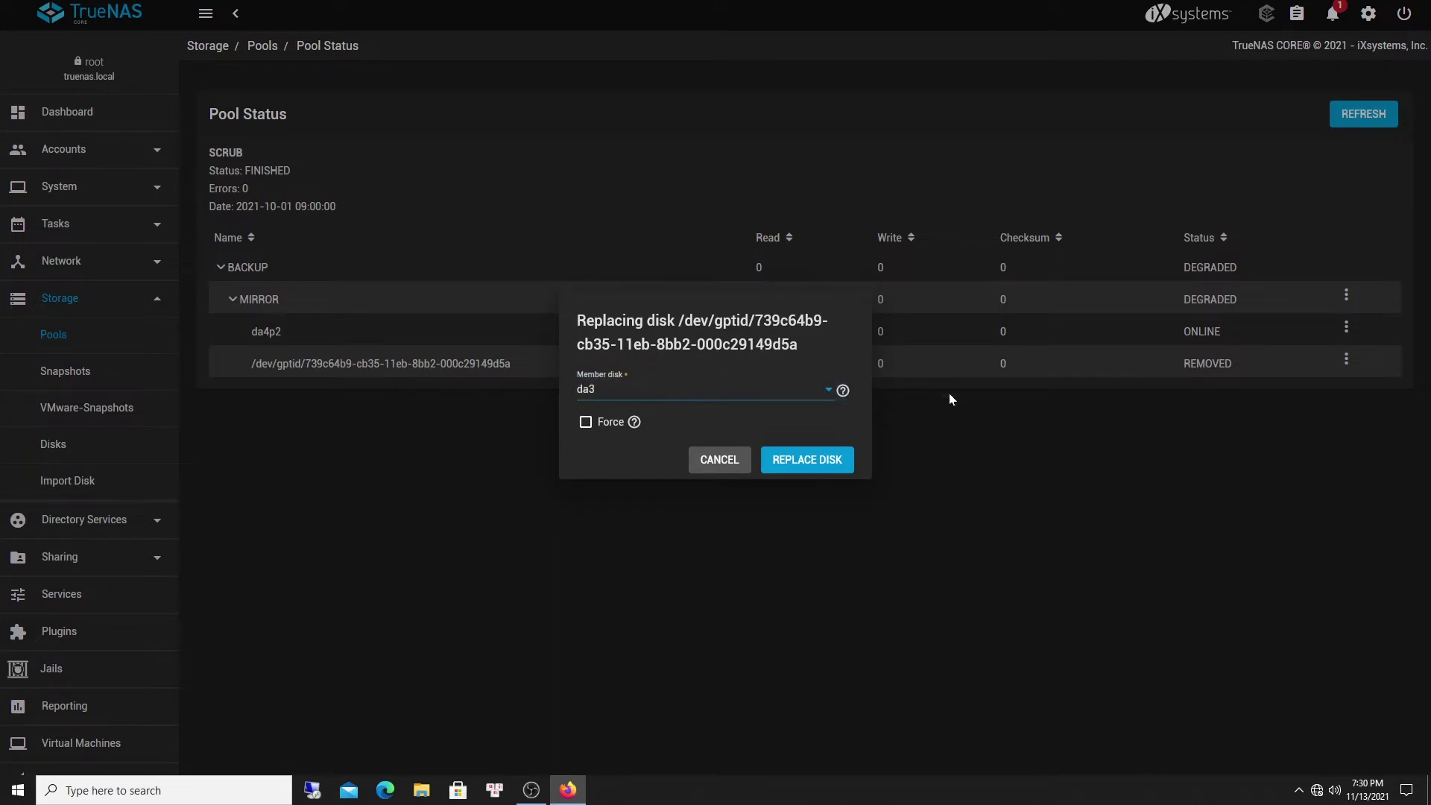
click(814, 460)
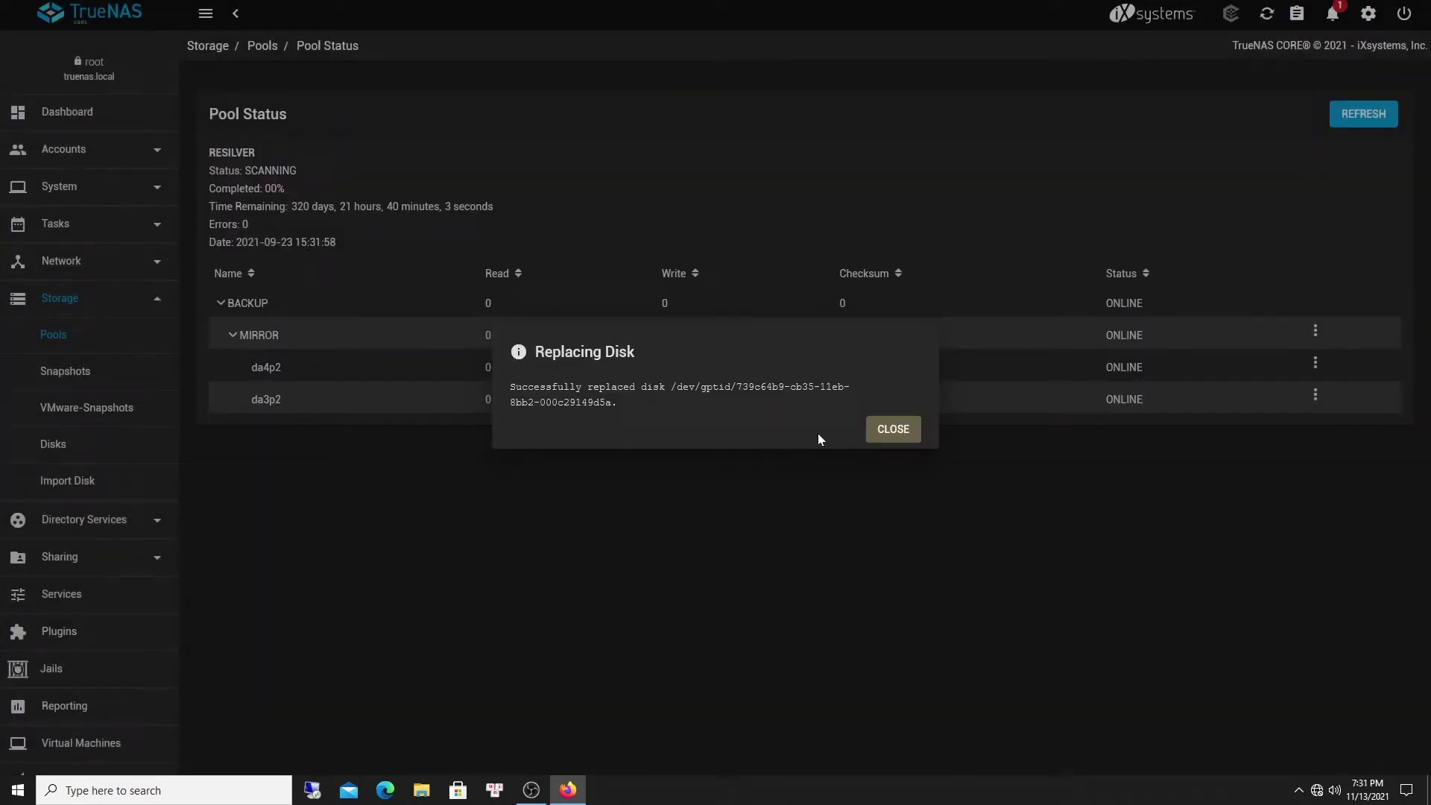
click(886, 432)
- Refresh the BACKUP pool status to track resilver progress and the new da3p2 member
click(722, 344)
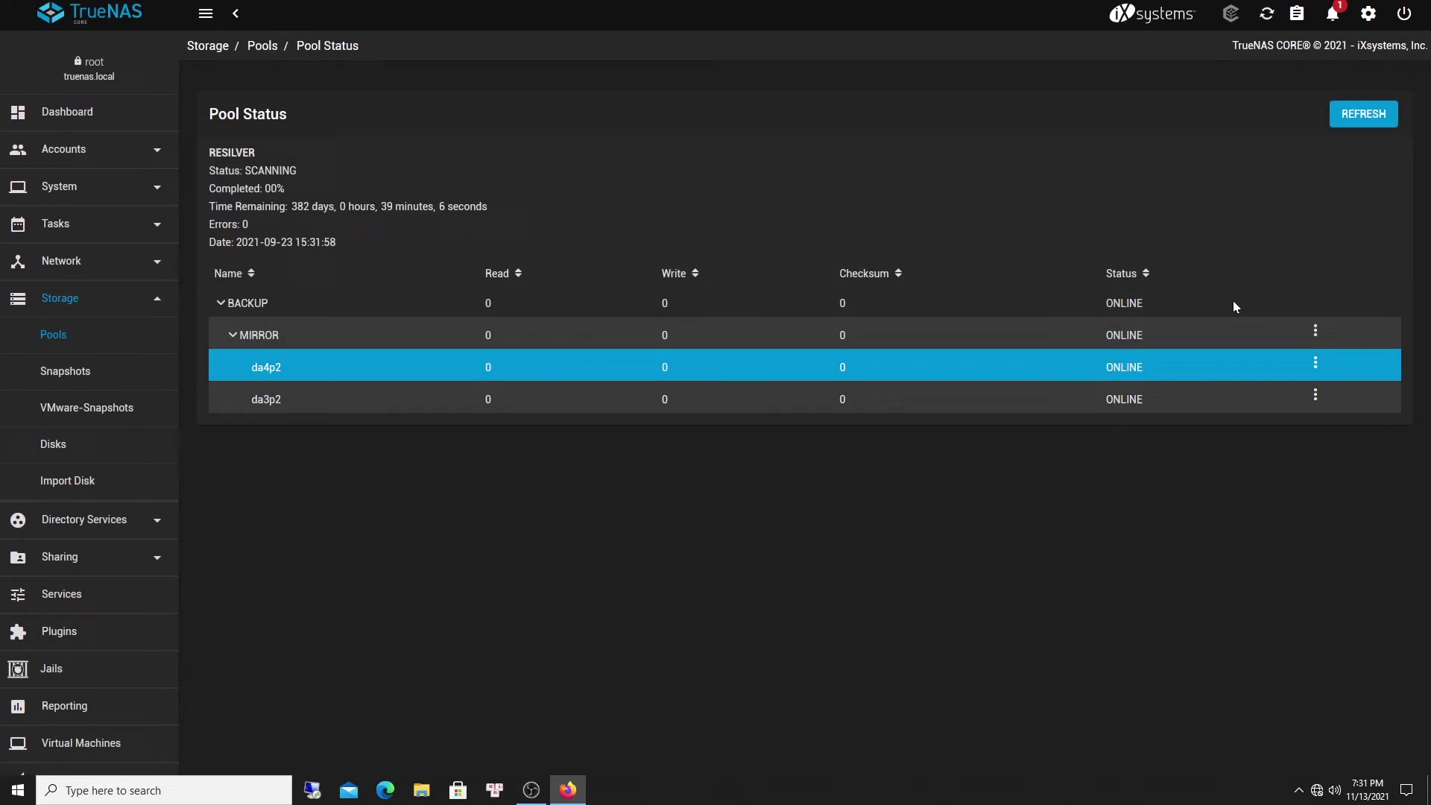
click(1361, 118)
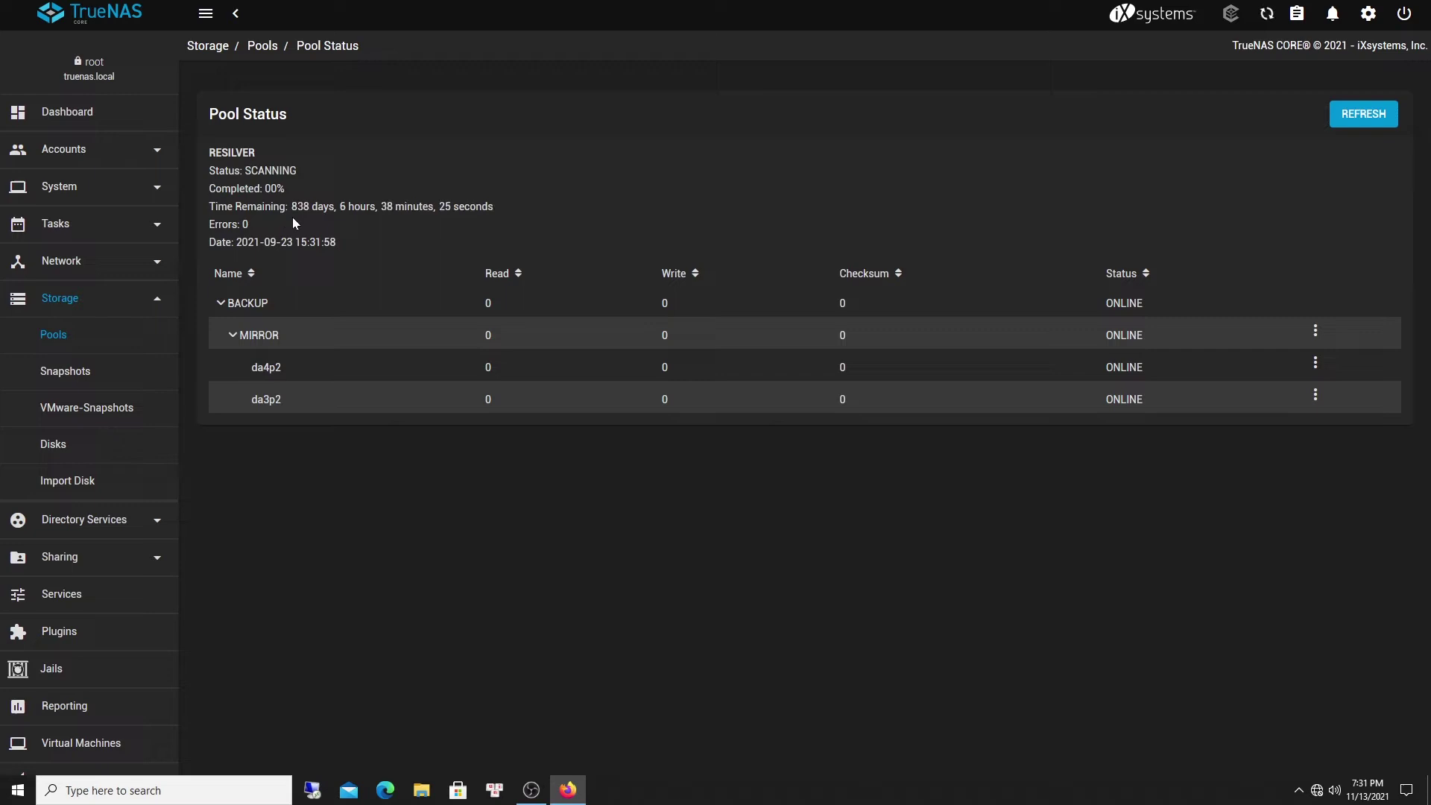
drag(297, 207, 381, 207)
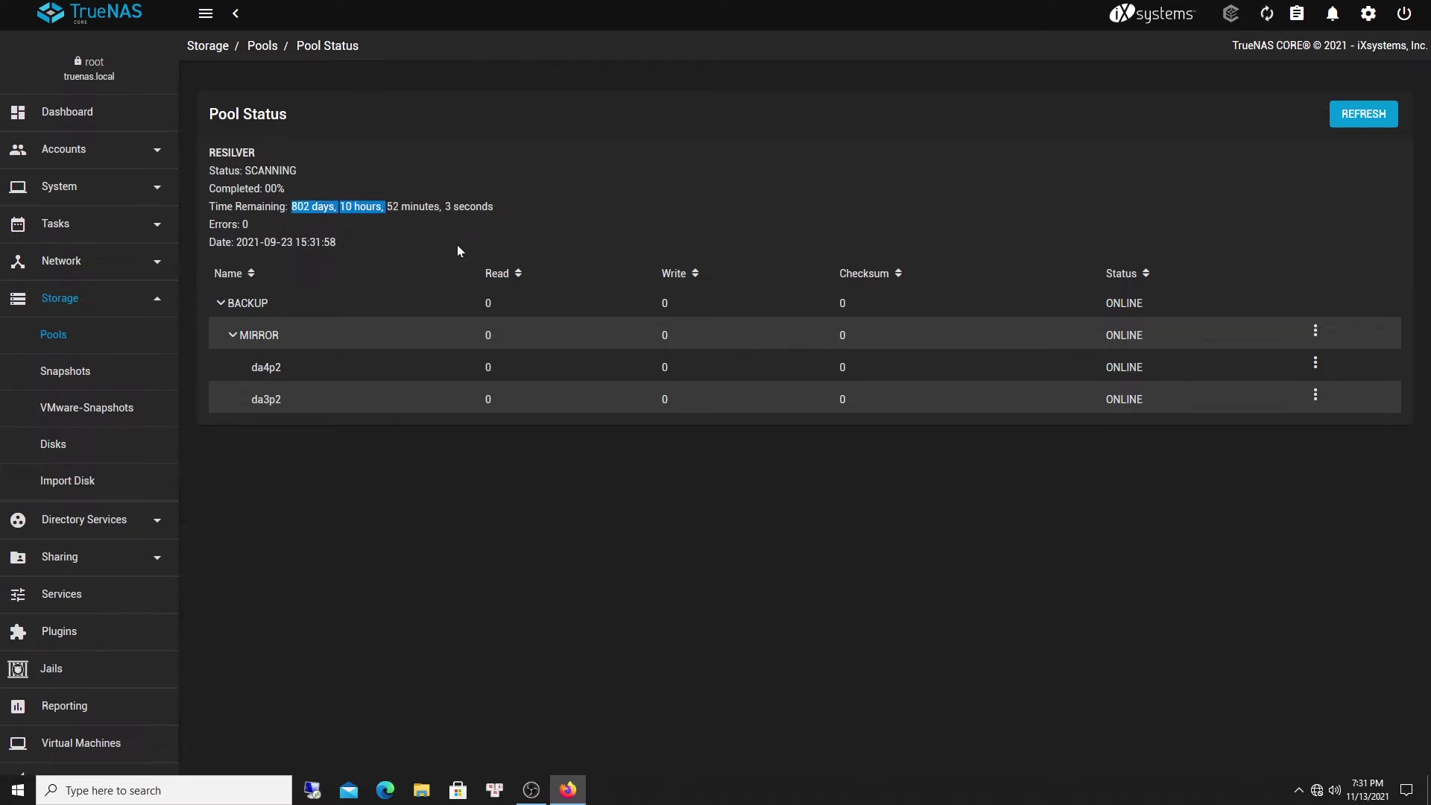
click(293, 211)
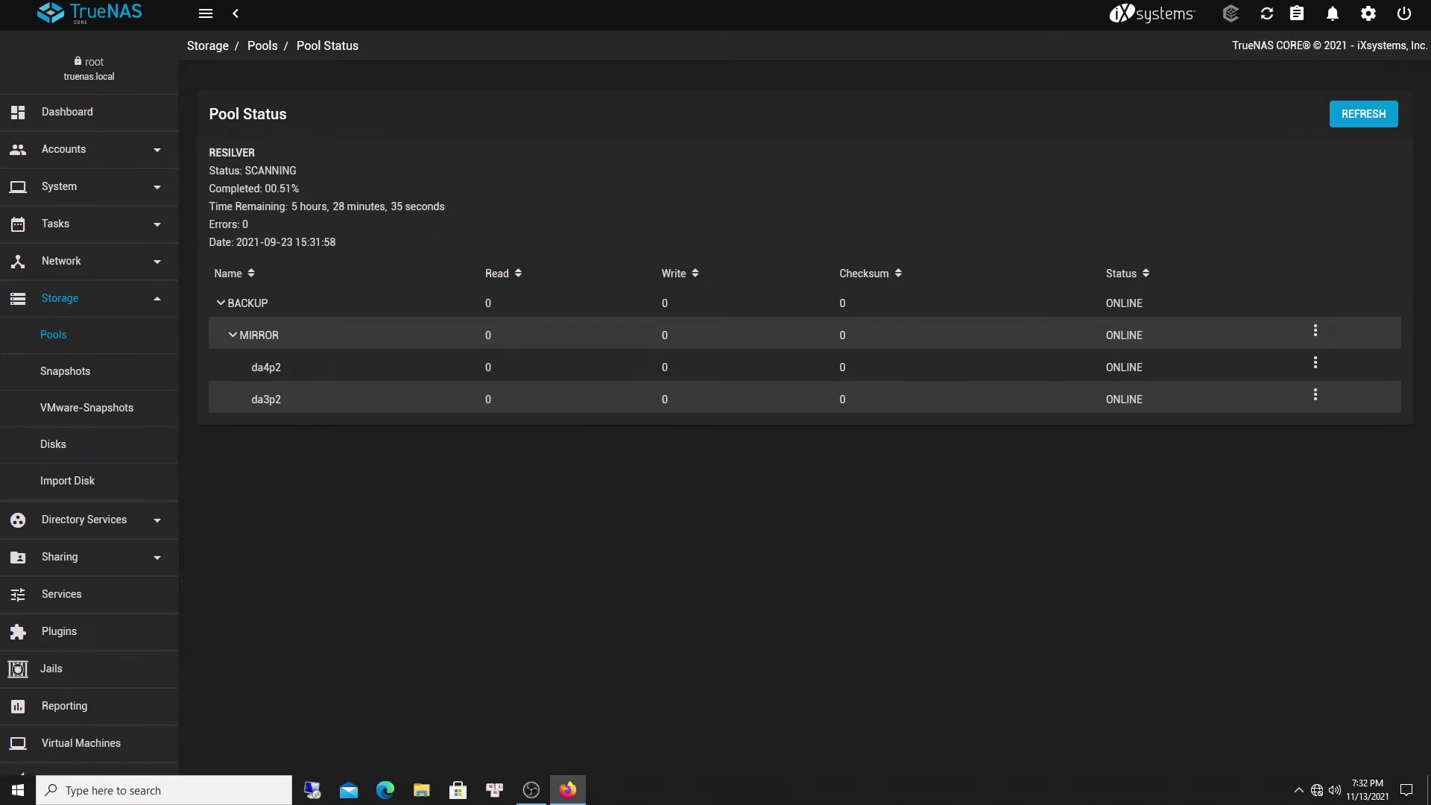
drag(443, 211, 288, 208)
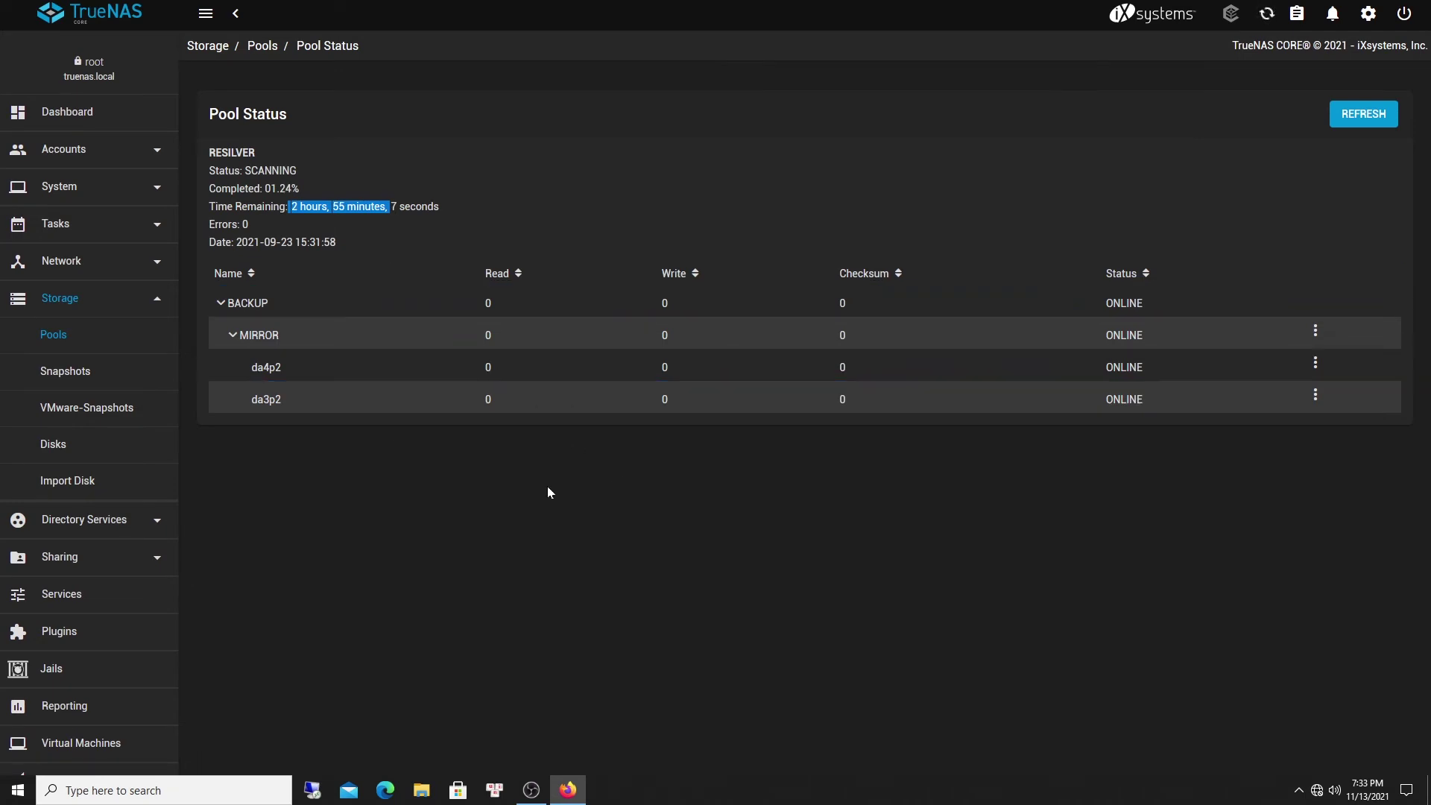
click(337, 399)
- Review the system alerts, then go back to the Dashboard
click(1333, 15)
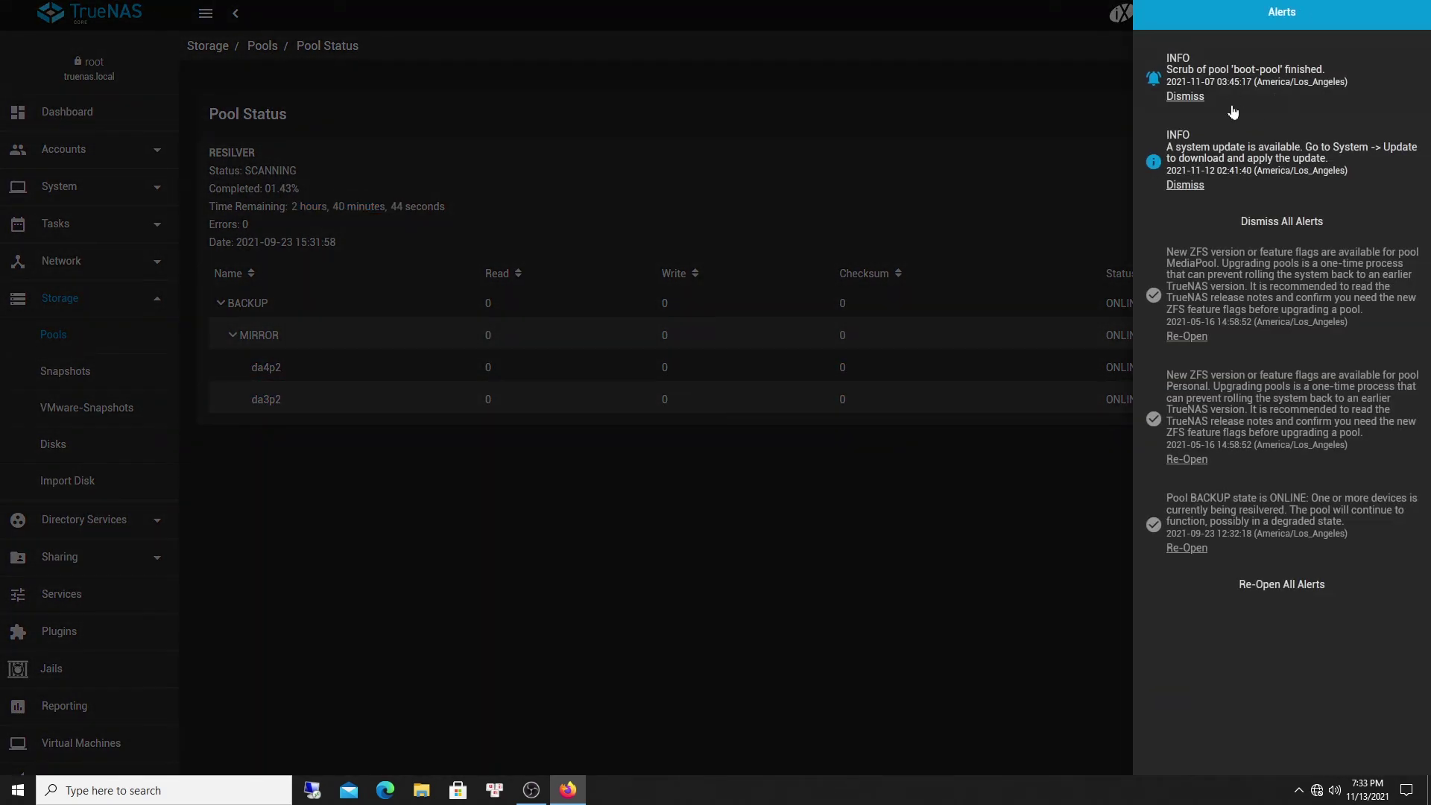
click(811, 501)
click(126, 19)
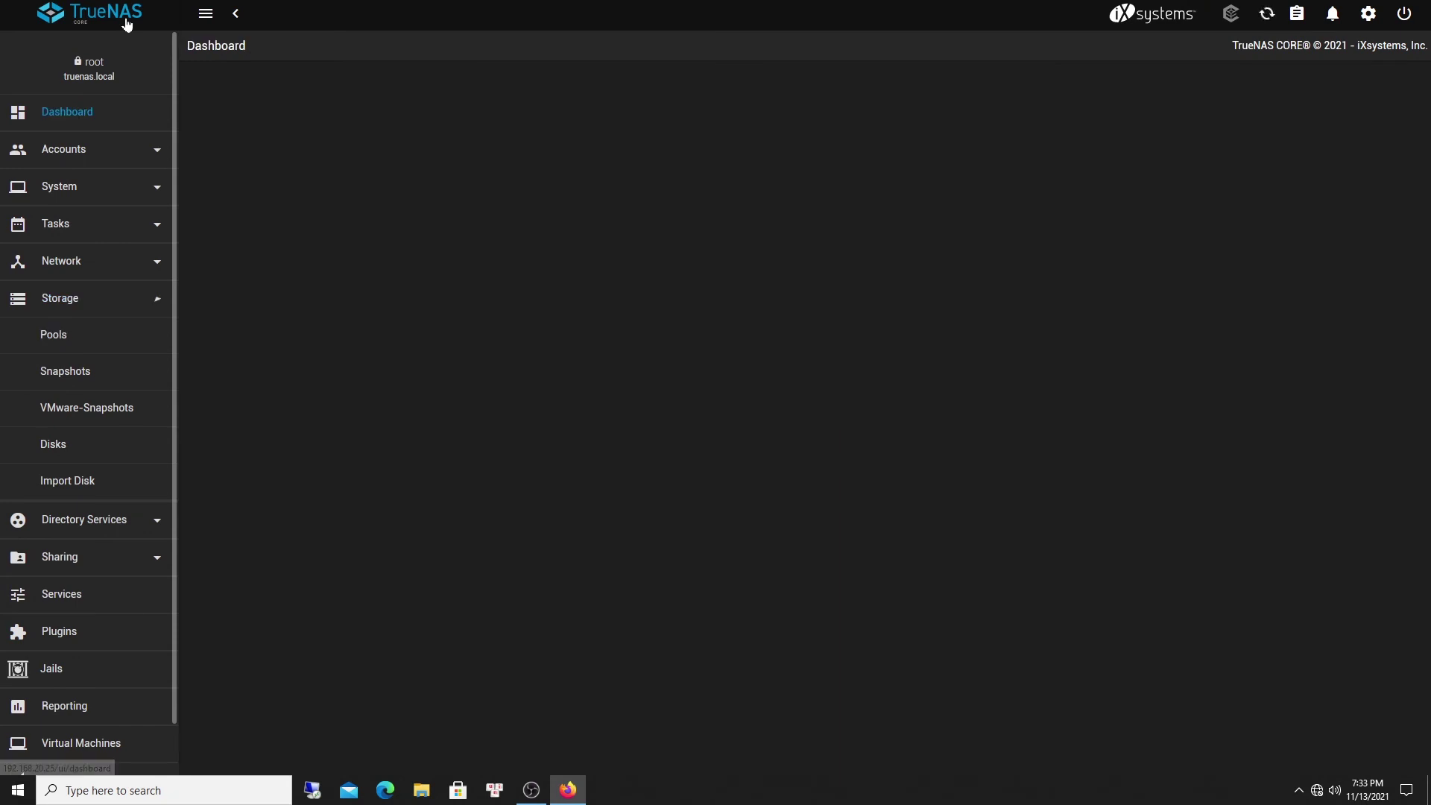